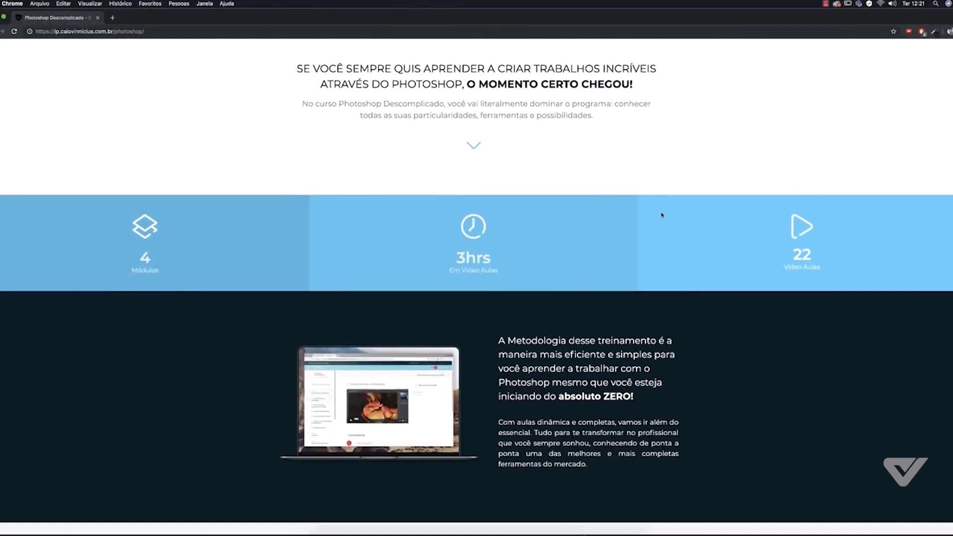
Scroll the course page past the module list to the Meus Últimos Trabalhos portfolio images.
{"action": "scroll", "coordinate": [661, 214], "scroll_direction": "down", "scroll_amount": 1}
{"action": "scroll", "coordinate": [670, 233], "scroll_direction": "down", "scroll_amount": 3}
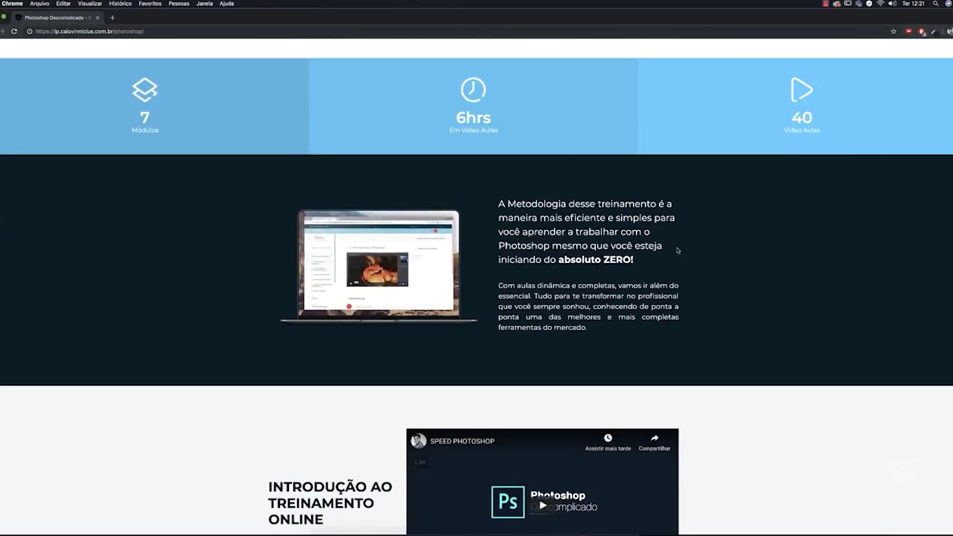
{"action": "scroll", "coordinate": [679, 251], "scroll_direction": "down", "scroll_amount": 3}
{"action": "scroll", "coordinate": [678, 252], "scroll_direction": "down", "scroll_amount": 3}
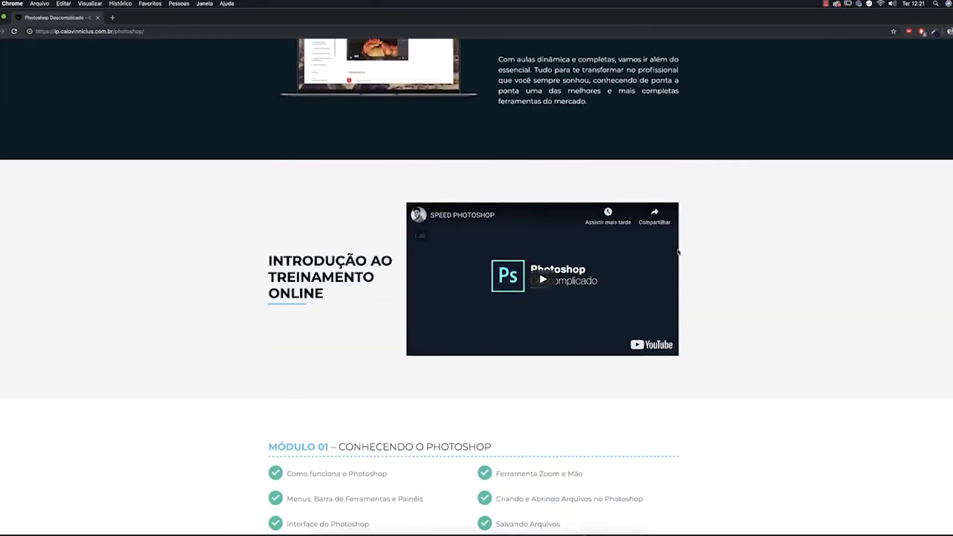
{"action": "scroll", "coordinate": [679, 252], "scroll_direction": "down", "scroll_amount": 3}
{"action": "scroll", "coordinate": [679, 252], "scroll_direction": "down", "scroll_amount": 2}
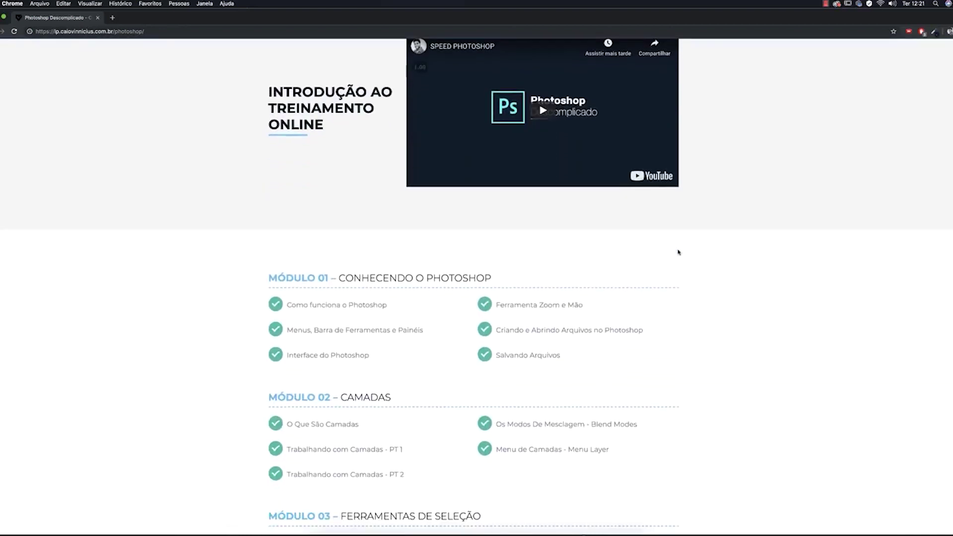
{"action": "scroll", "coordinate": [678, 252], "scroll_direction": "down", "scroll_amount": 2}
{"action": "scroll", "coordinate": [679, 252], "scroll_direction": "down", "scroll_amount": 2}
{"action": "scroll", "coordinate": [678, 253], "scroll_direction": "down", "scroll_amount": 2}
{"action": "scroll", "coordinate": [679, 252], "scroll_direction": "down", "scroll_amount": 3}
{"action": "scroll", "coordinate": [678, 252], "scroll_direction": "down", "scroll_amount": 2}
{"action": "scroll", "coordinate": [678, 252], "scroll_direction": "down", "scroll_amount": 3}
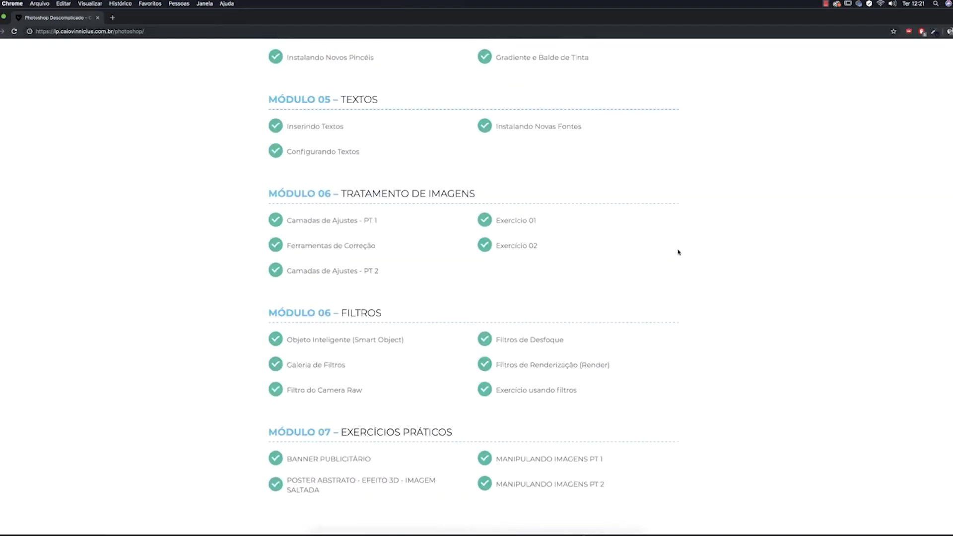
{"action": "scroll", "coordinate": [679, 253], "scroll_direction": "down", "scroll_amount": 2}
{"action": "scroll", "coordinate": [679, 252], "scroll_direction": "down", "scroll_amount": 3}
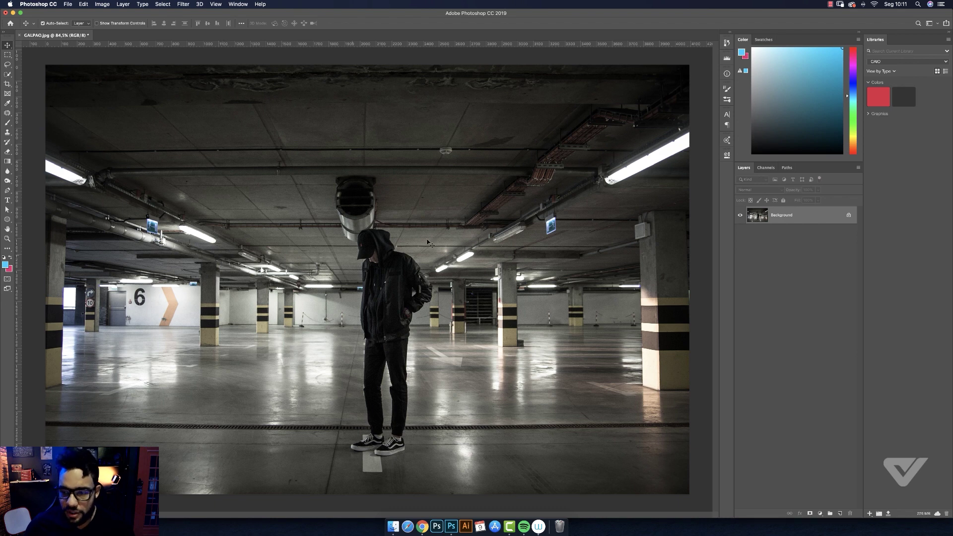
Compare the Red, Green and Blue channels one by one in the Channels panel.
{"action": "left_click", "coordinate": [767, 169]}
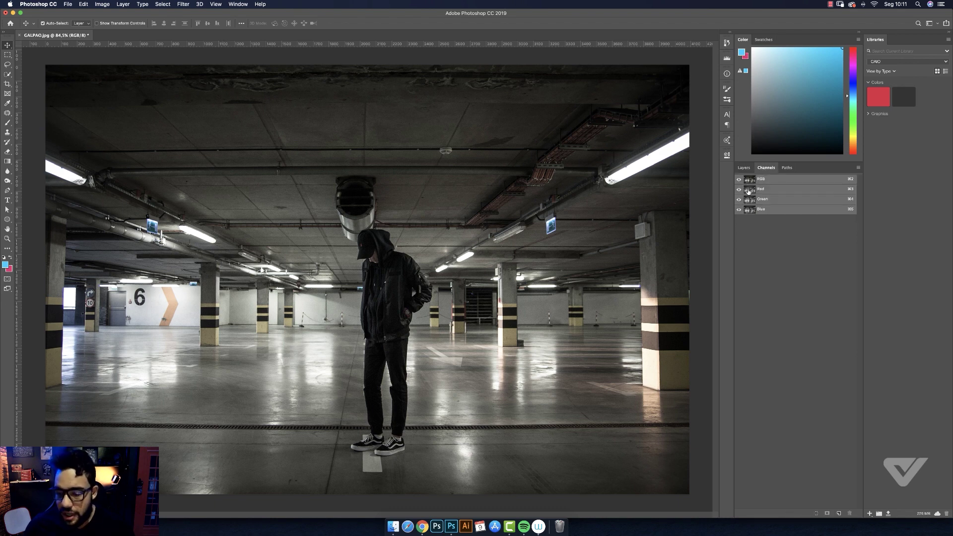
{"action": "left_click", "coordinate": [753, 191]}
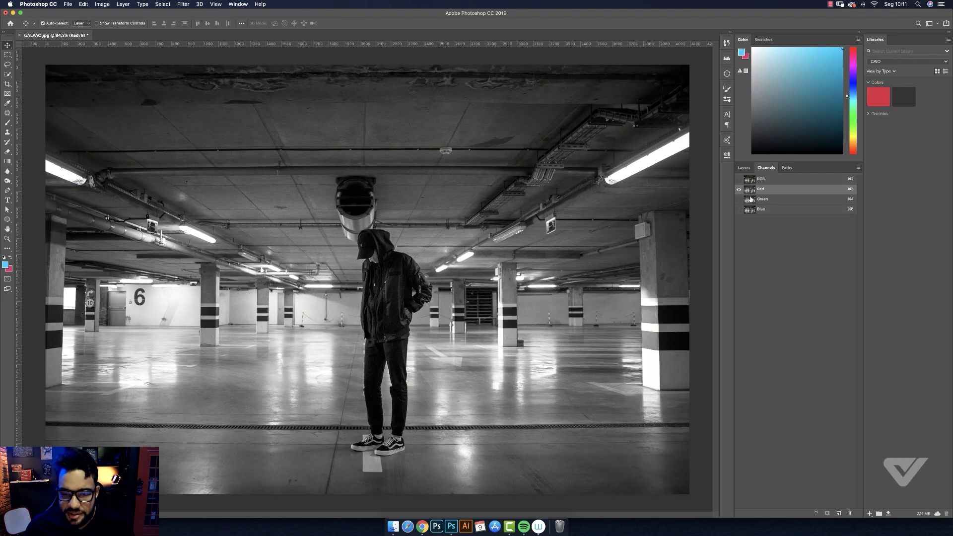
{"action": "left_click", "coordinate": [751, 199]}
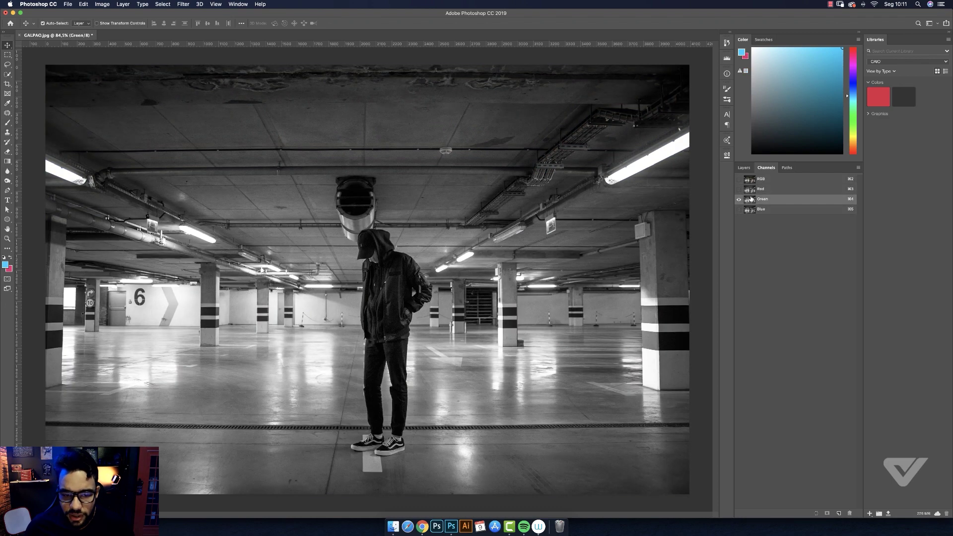
{"action": "left_click", "coordinate": [750, 211]}
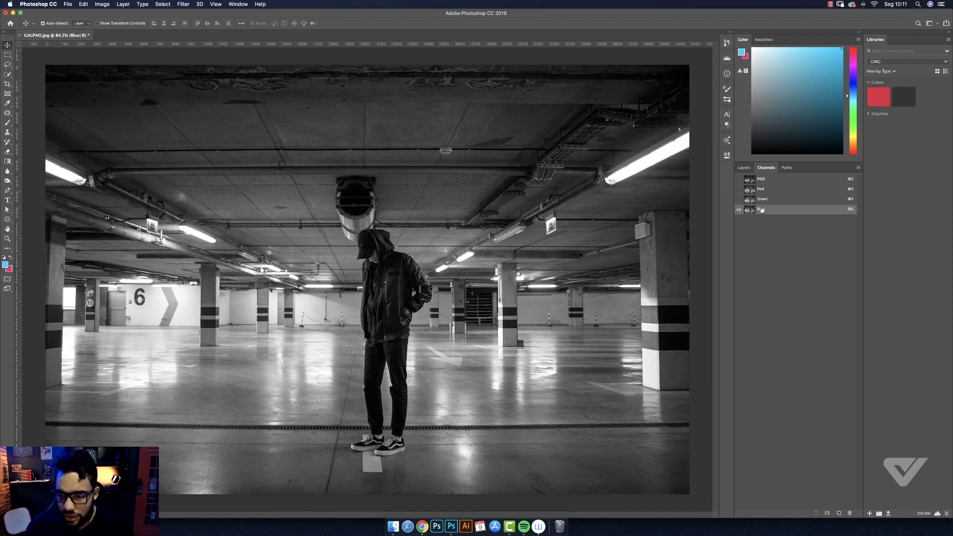
{"action": "left_click_drag", "start_coordinate": [751, 213], "coordinate": [751, 219]}
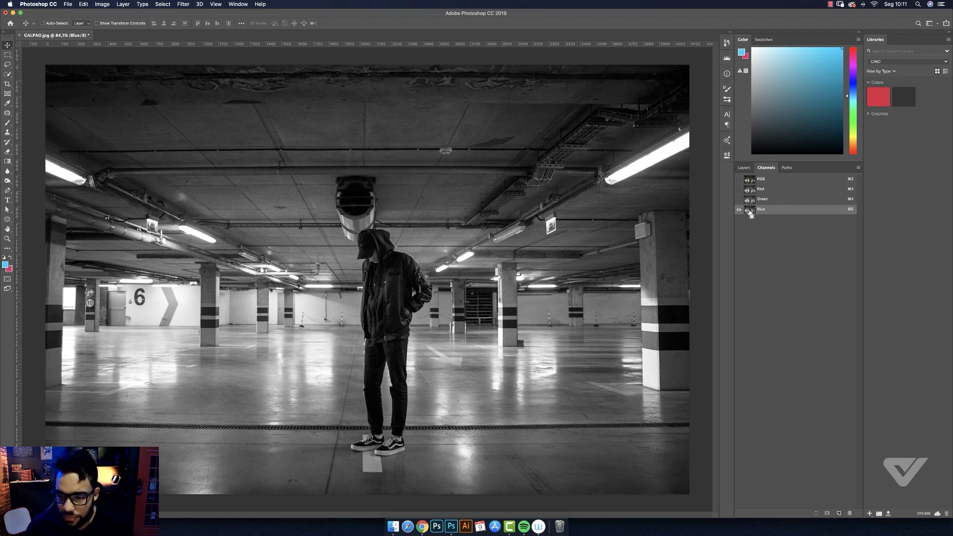
Load the Blue channel as a selection and return to the RGB composite and Layers.
{"action": "left_click", "coordinate": [750, 211], "text": "super"}
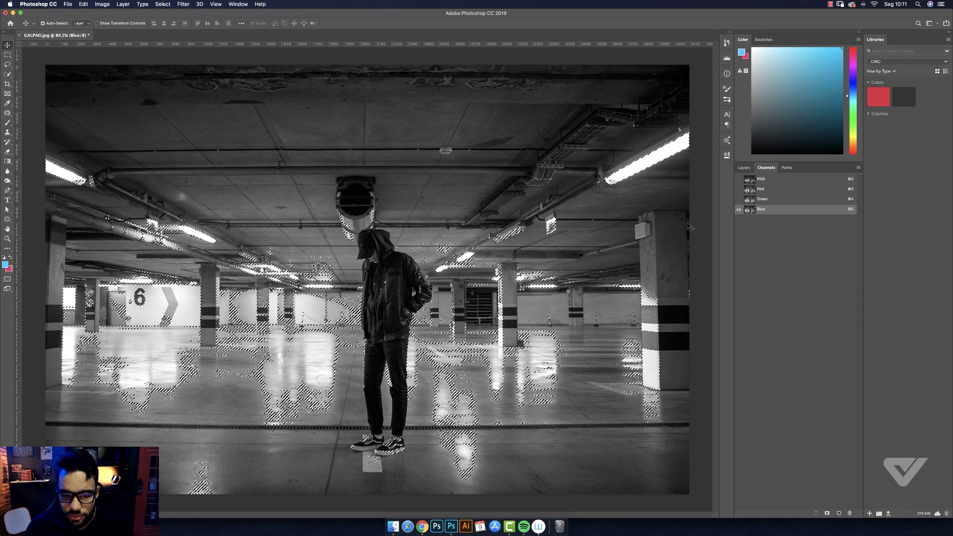
{"action": "left_click", "coordinate": [748, 179]}
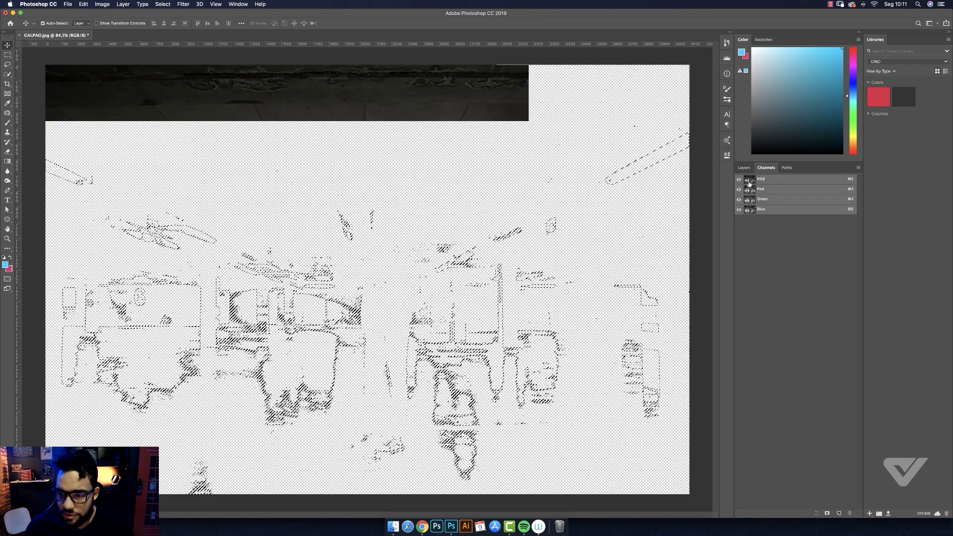
{"action": "left_click", "coordinate": [744, 168]}
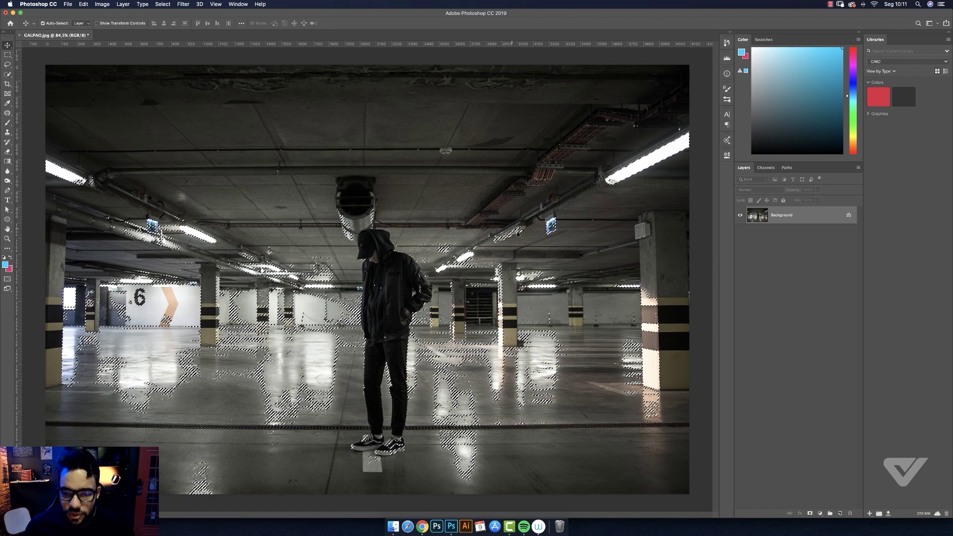
{"action": "left_click", "coordinate": [820, 513]}
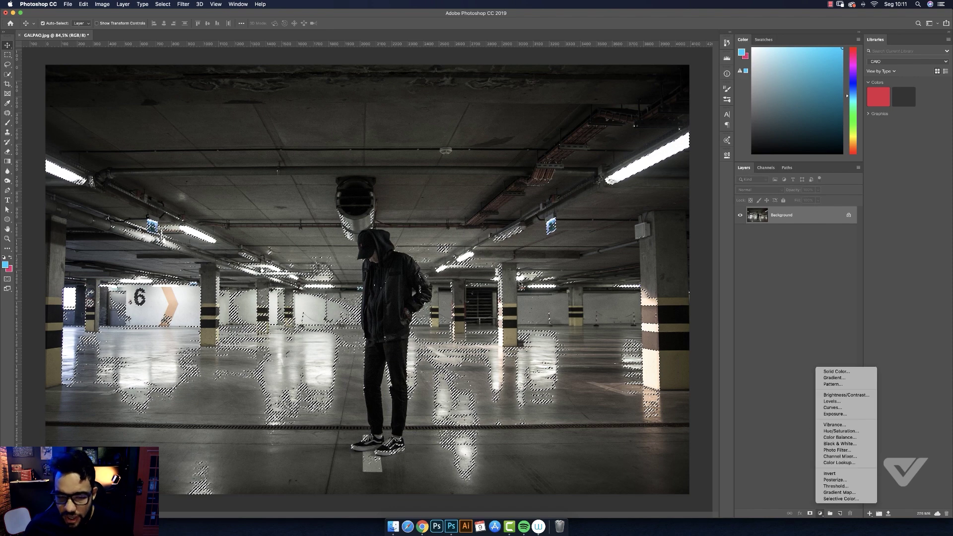
Add a Curves 1 layer masked to the highlights, test and undo a Red curve, and view its mask.
{"action": "left_click", "coordinate": [833, 408]}
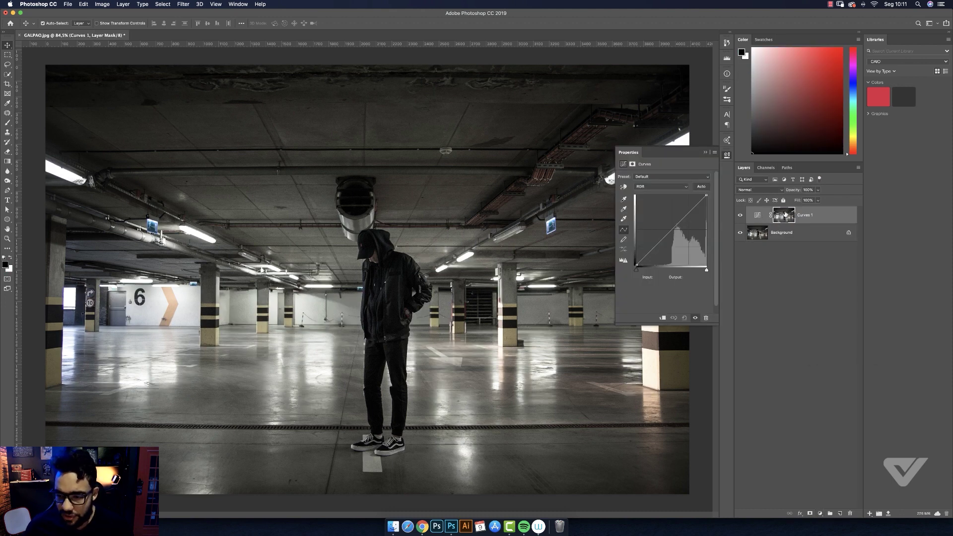
{"action": "left_click", "coordinate": [651, 187]}
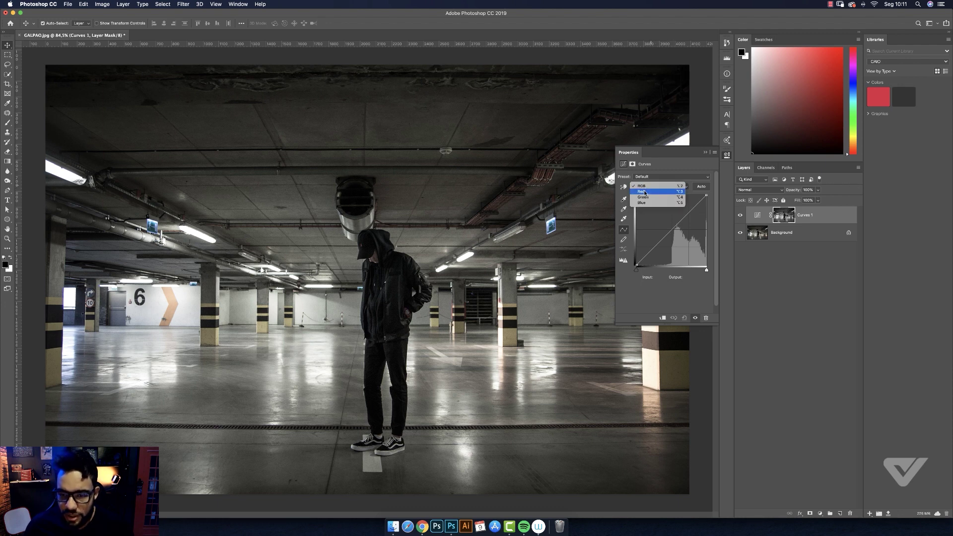
{"action": "left_click", "coordinate": [645, 192]}
{"action": "left_click_drag", "start_coordinate": [671, 230], "coordinate": [656, 213]}
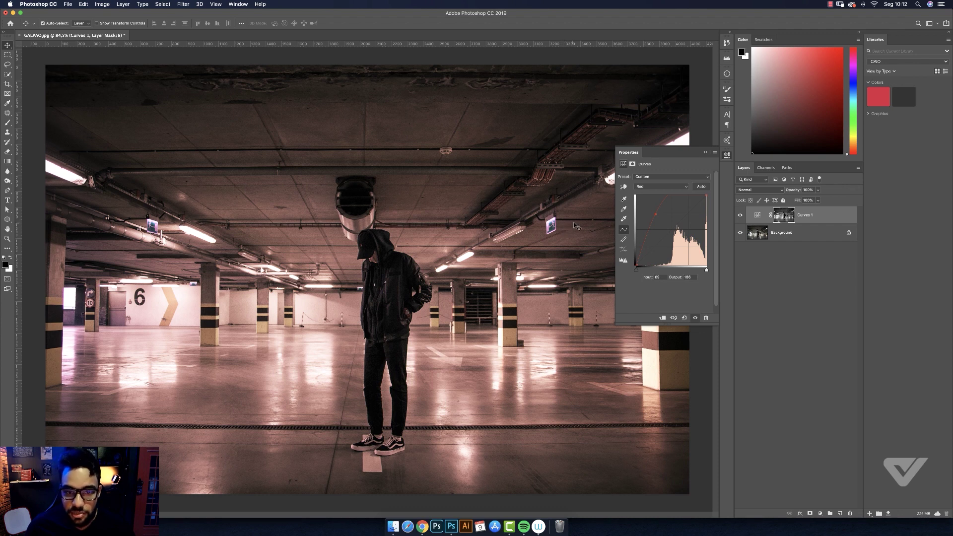
{"action": "key", "text": "ctrl+z"}
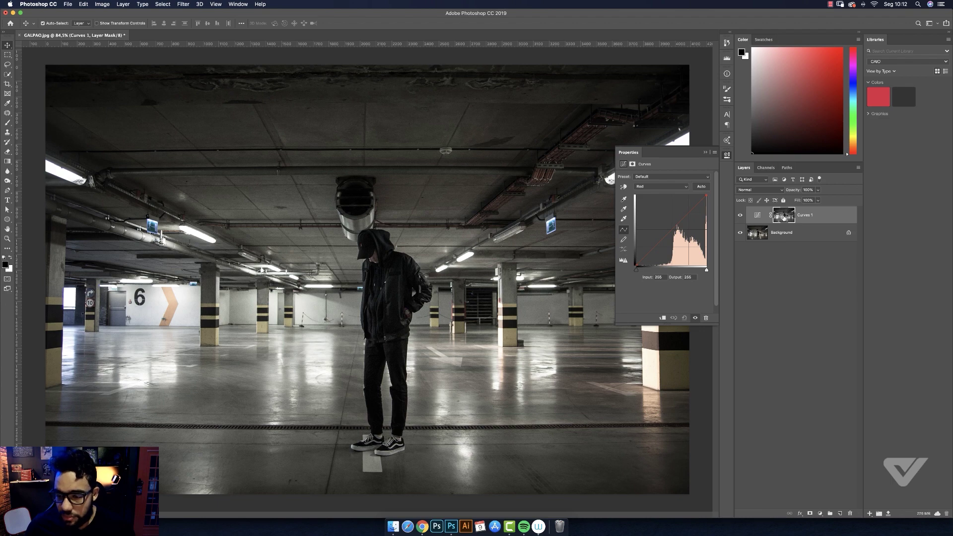
{"action": "left_click", "coordinate": [783, 216], "text": "alt"}
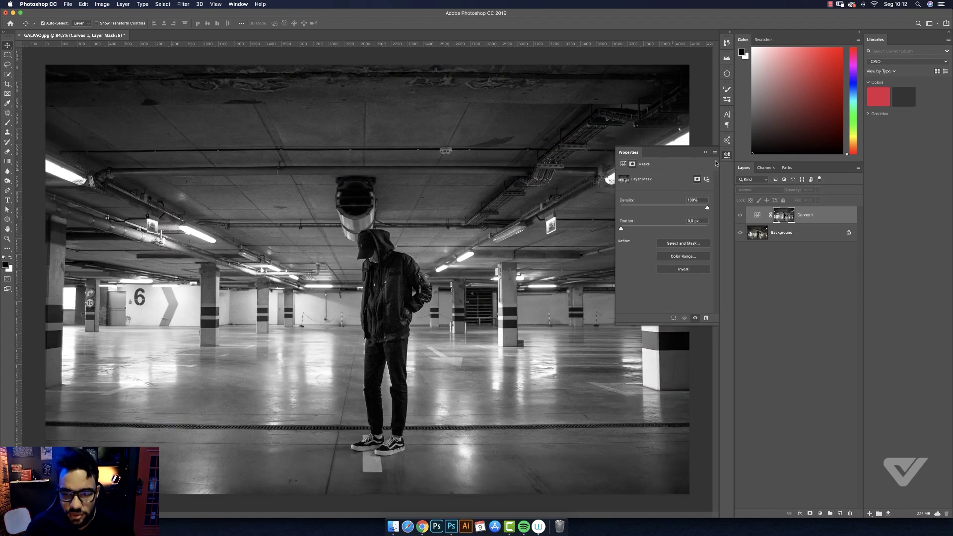
{"action": "left_click", "coordinate": [706, 150]}
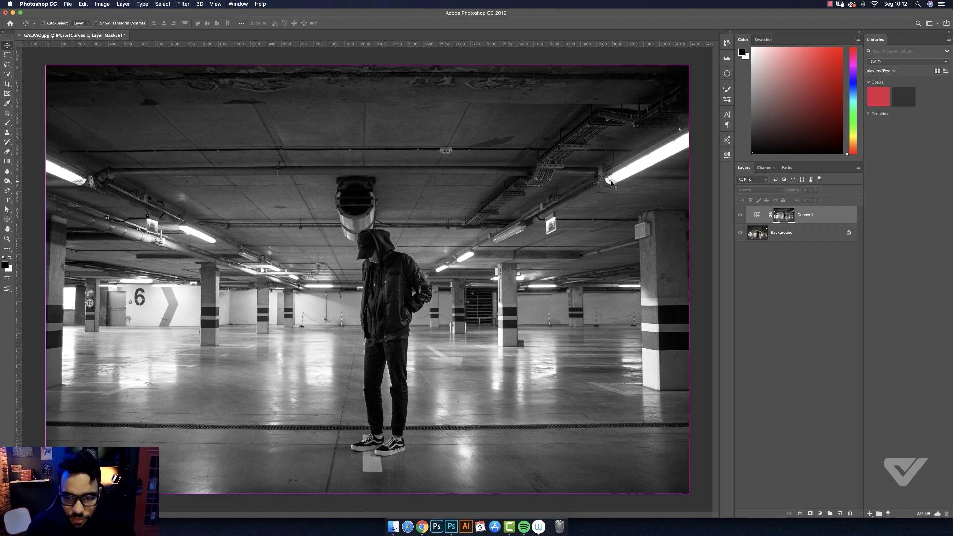
{"action": "key", "text": "super"}
Apply Levels to the Curves 1 mask with black point 72 and white point 232.
{"action": "key", "text": "super+i"}
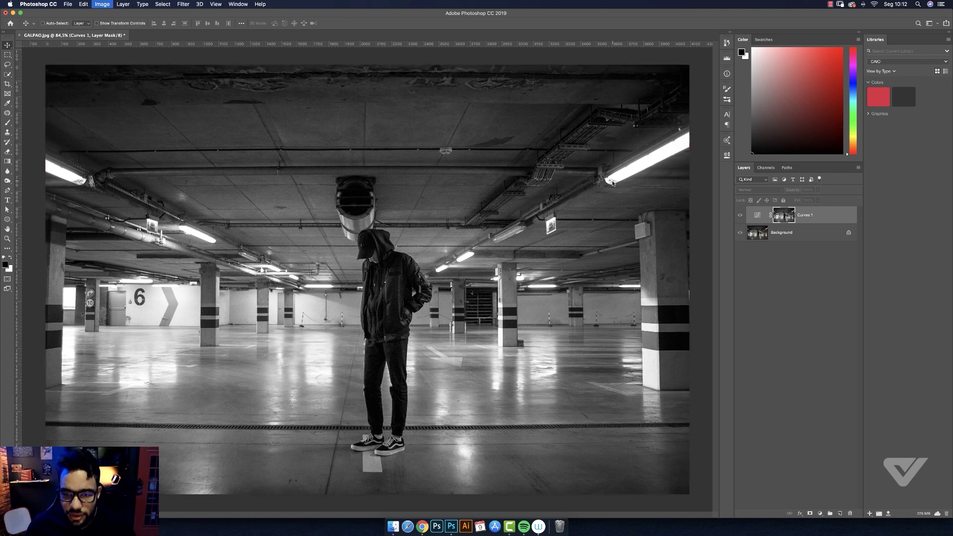
{"action": "key", "text": "super+l"}
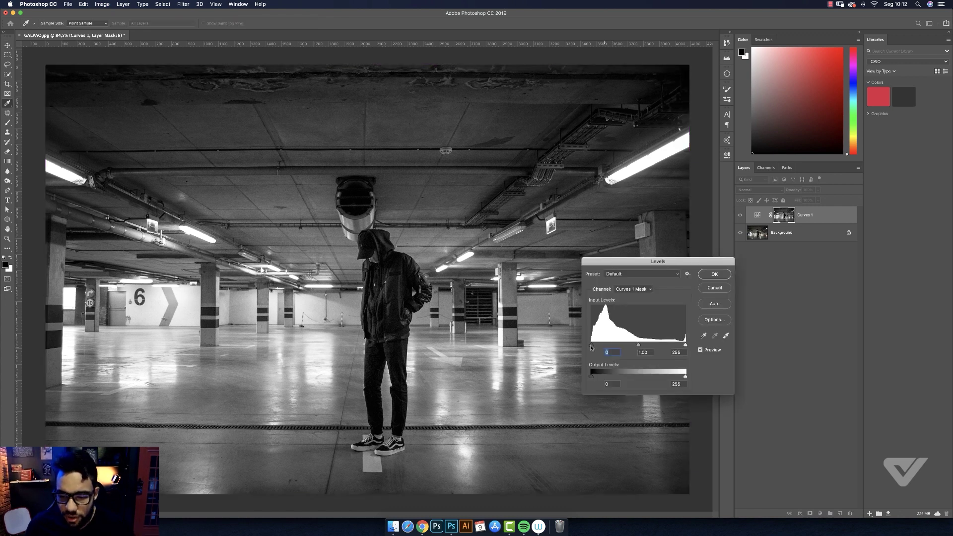
{"action": "left_click_drag", "start_coordinate": [591, 345], "coordinate": [608, 347]}
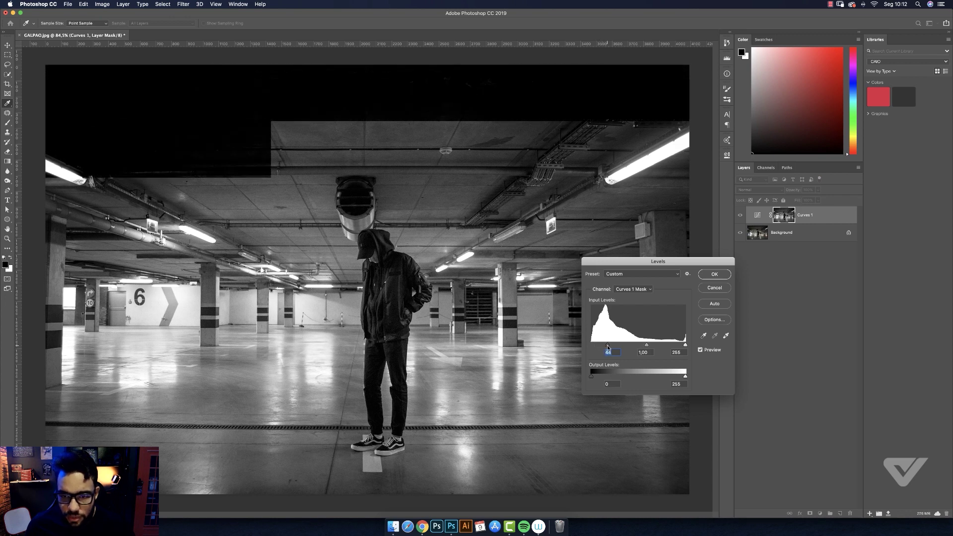
{"action": "left_click_drag", "start_coordinate": [609, 349], "coordinate": [610, 347]}
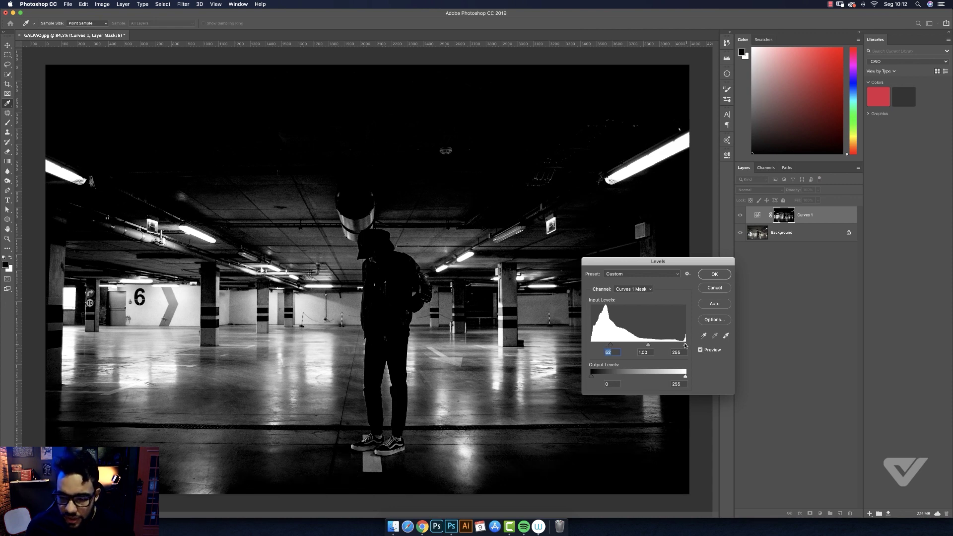
{"action": "left_click_drag", "start_coordinate": [684, 346], "coordinate": [672, 350]}
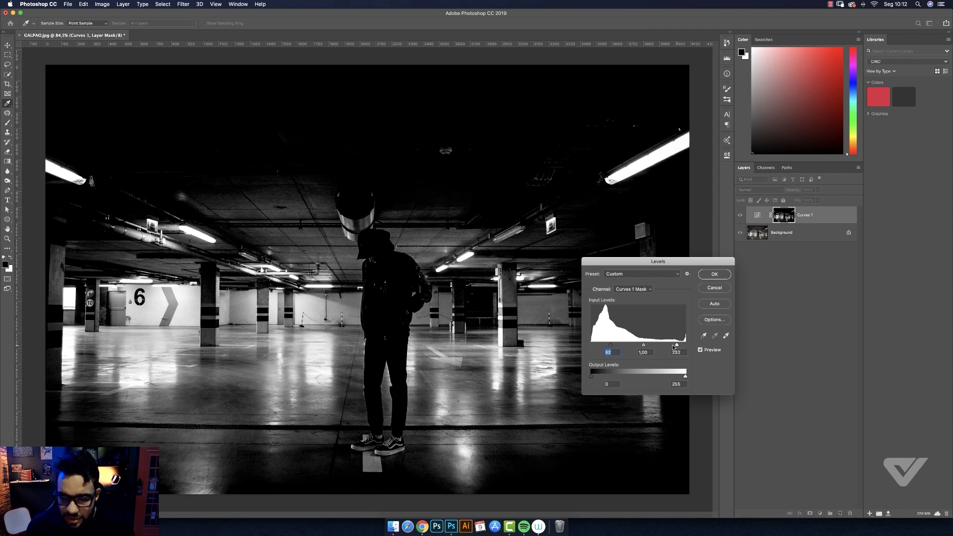
{"action": "left_click_drag", "start_coordinate": [611, 345], "coordinate": [616, 346]}
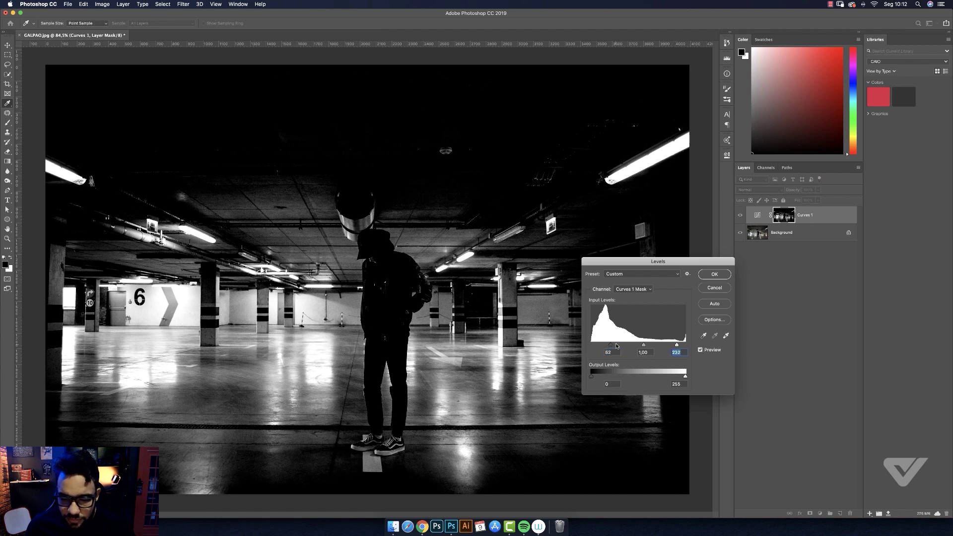
{"action": "left_click", "coordinate": [617, 346]}
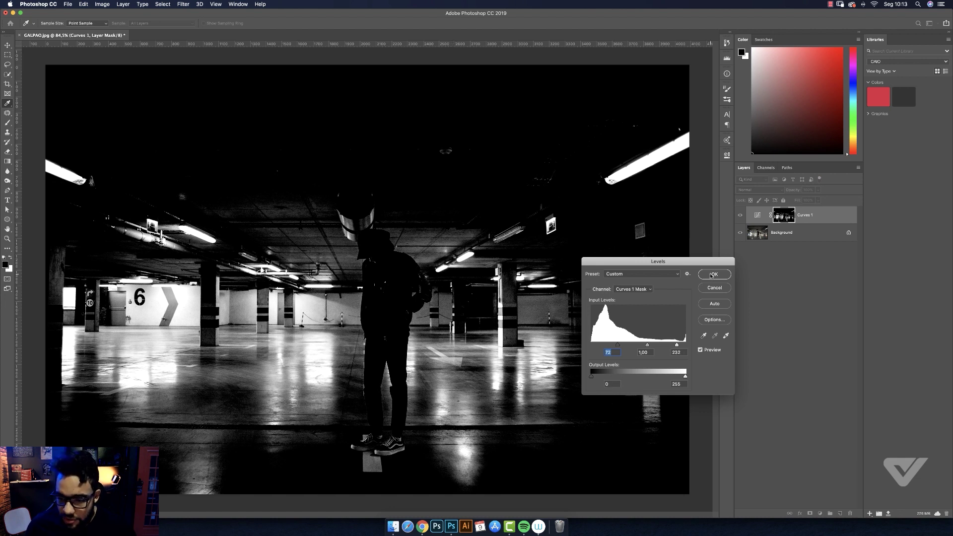
{"action": "key", "text": "Return"}
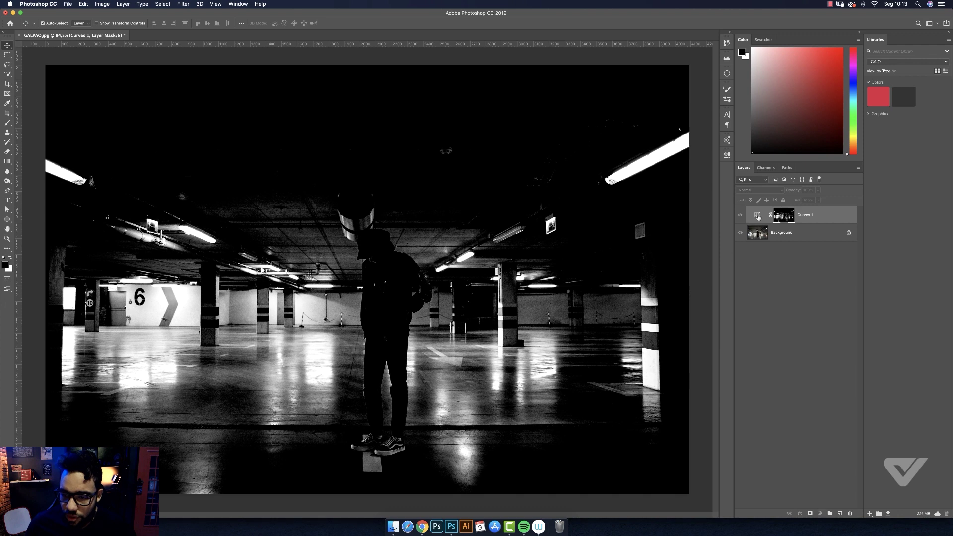
Select the Curves 1 adjustment and raise its Red curve.
{"action": "left_click", "coordinate": [758, 216]}
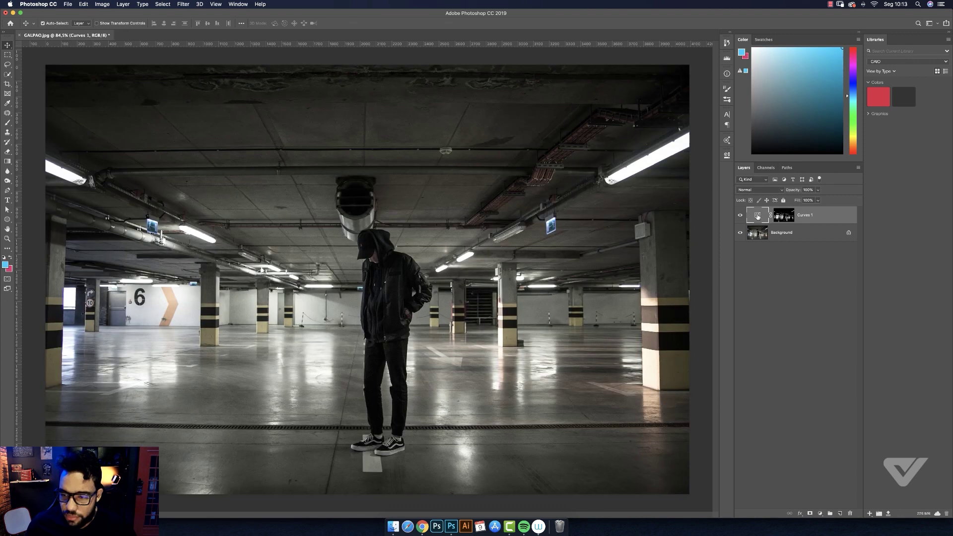
{"action": "left_click", "coordinate": [727, 155]}
{"action": "left_click", "coordinate": [649, 186]}
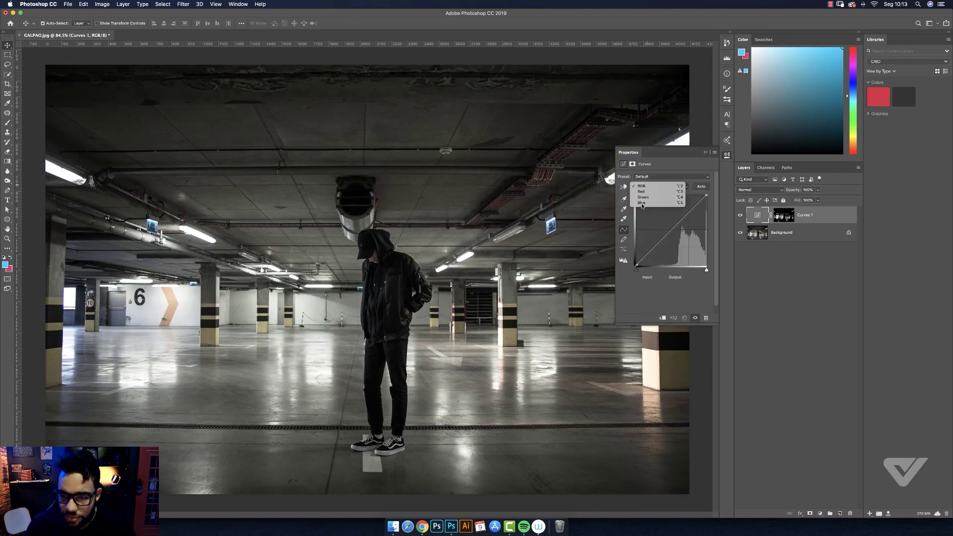
{"action": "left_click", "coordinate": [645, 191]}
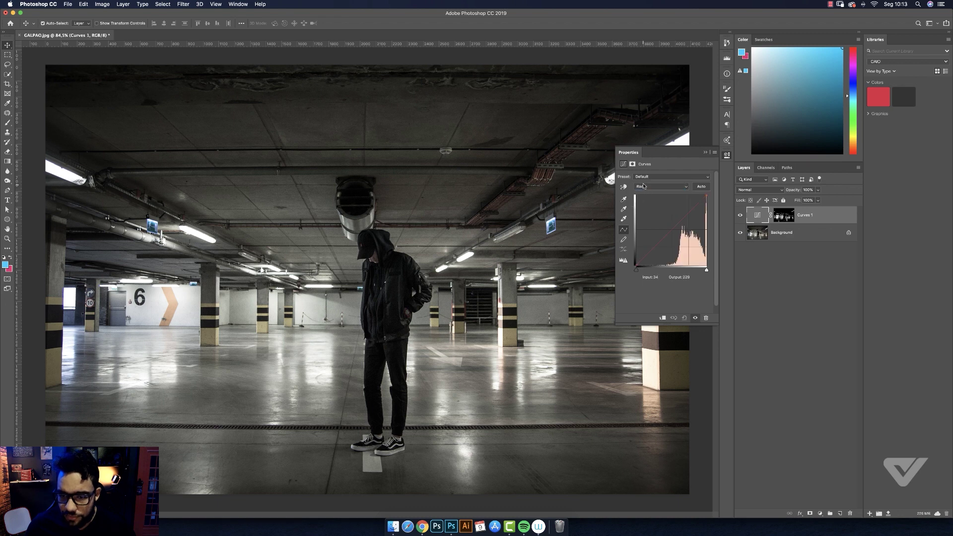
{"action": "left_click", "coordinate": [644, 187]}
{"action": "left_click", "coordinate": [642, 187]}
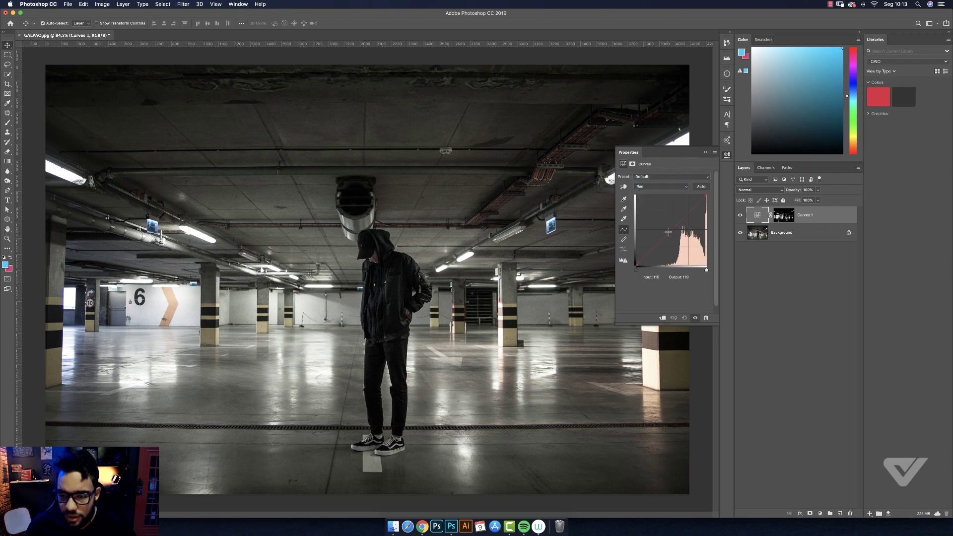
{"action": "left_click", "coordinate": [654, 215]}
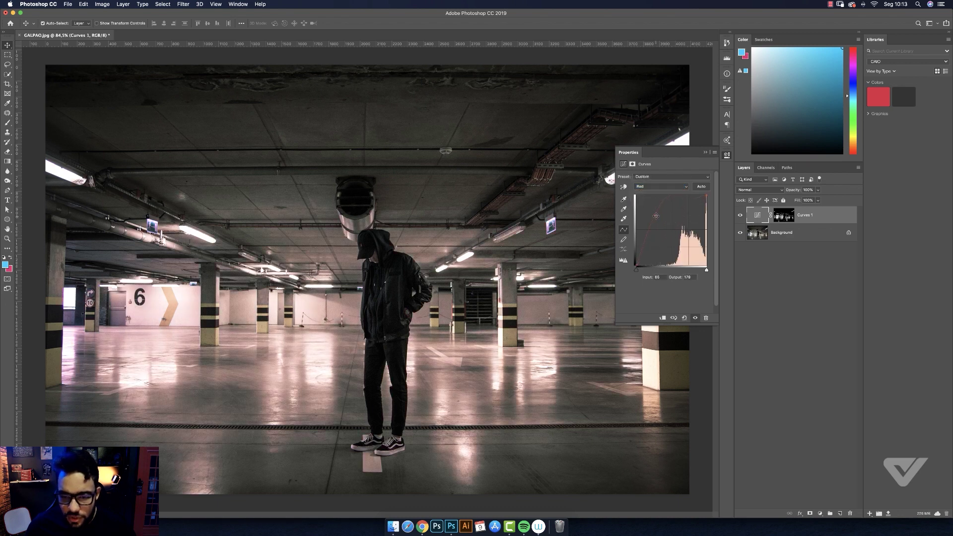
{"action": "left_click_drag", "start_coordinate": [655, 215], "coordinate": [650, 213]}
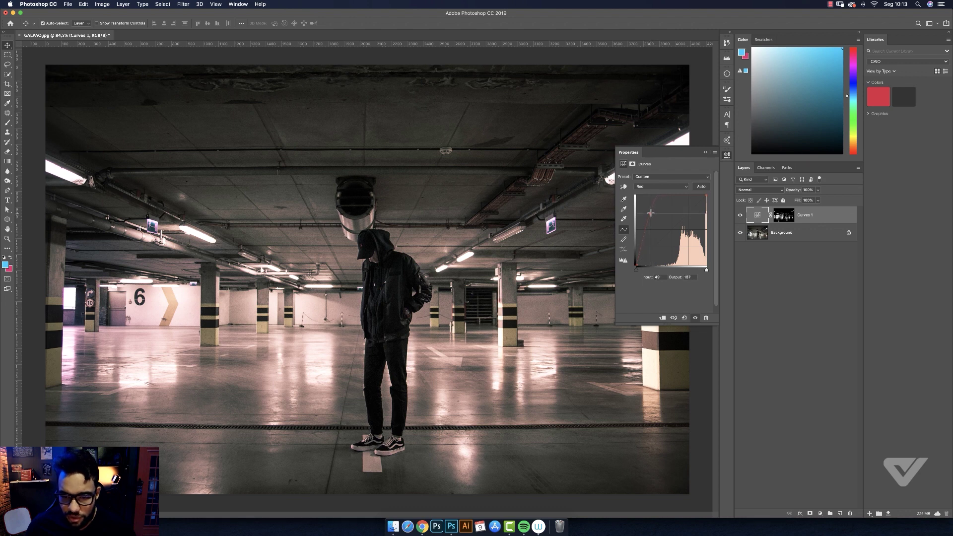
Pull the Green curve down for a pink-magenta highlight tint and close Properties.
{"action": "left_click", "coordinate": [655, 191]}
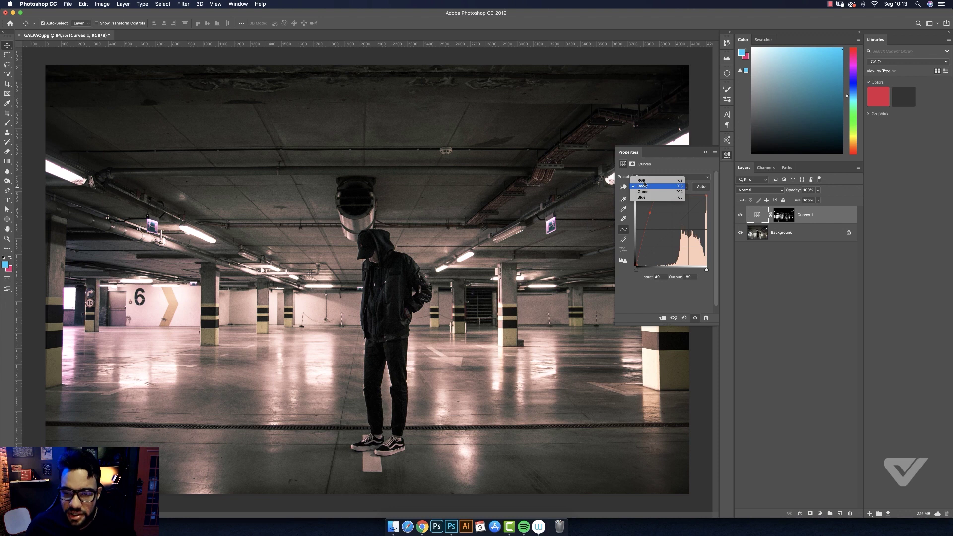
{"action": "left_click", "coordinate": [642, 192]}
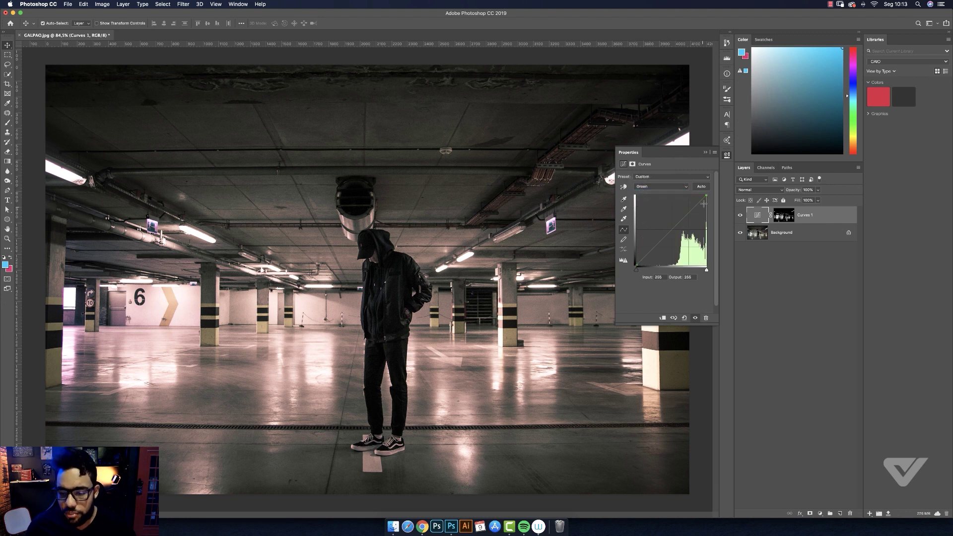
{"action": "left_click_drag", "start_coordinate": [670, 230], "coordinate": [675, 246]}
{"action": "mouse_move", "coordinate": [704, 151]}
{"action": "left_click", "coordinate": [705, 152]}
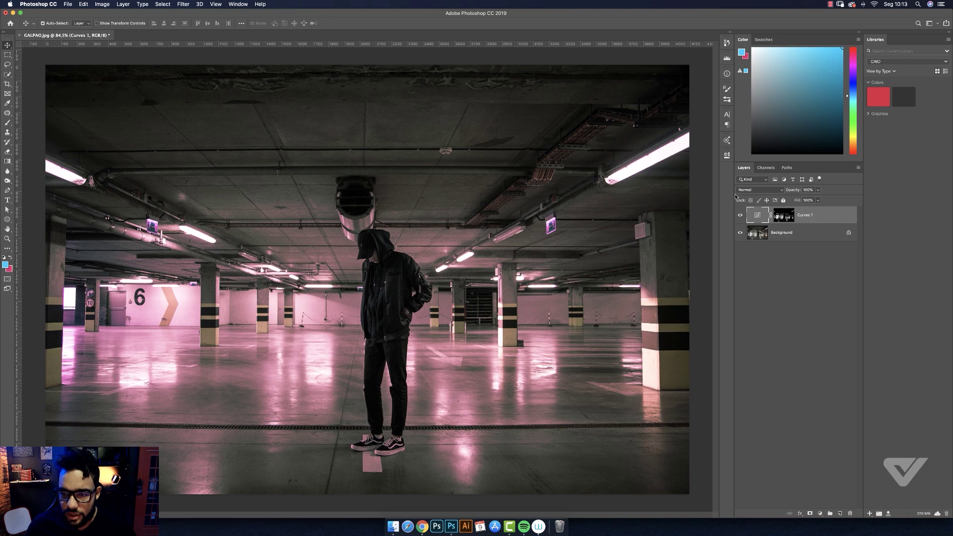
{"action": "left_click", "coordinate": [740, 215]}
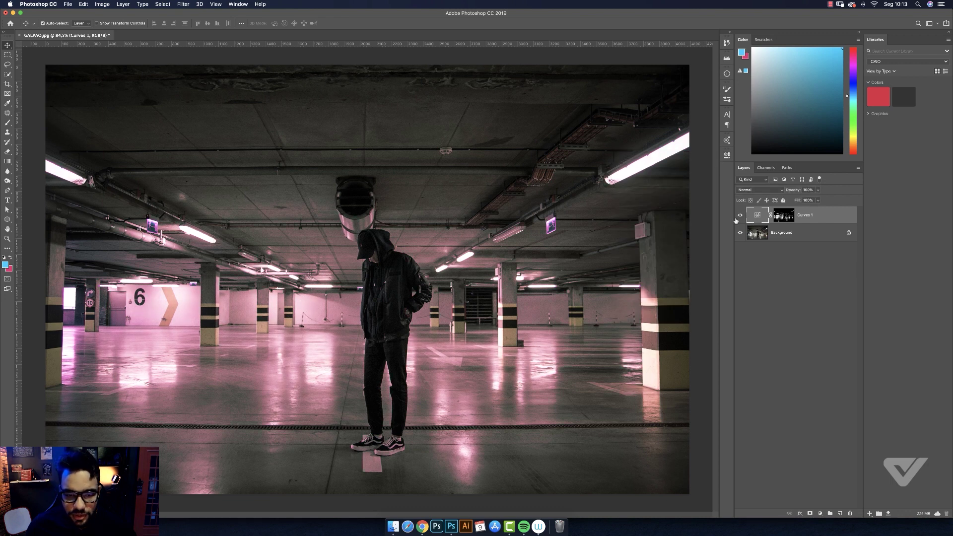
Rename the pink Curves layer to 'luz 1'.
{"action": "type", "text": "luz"}
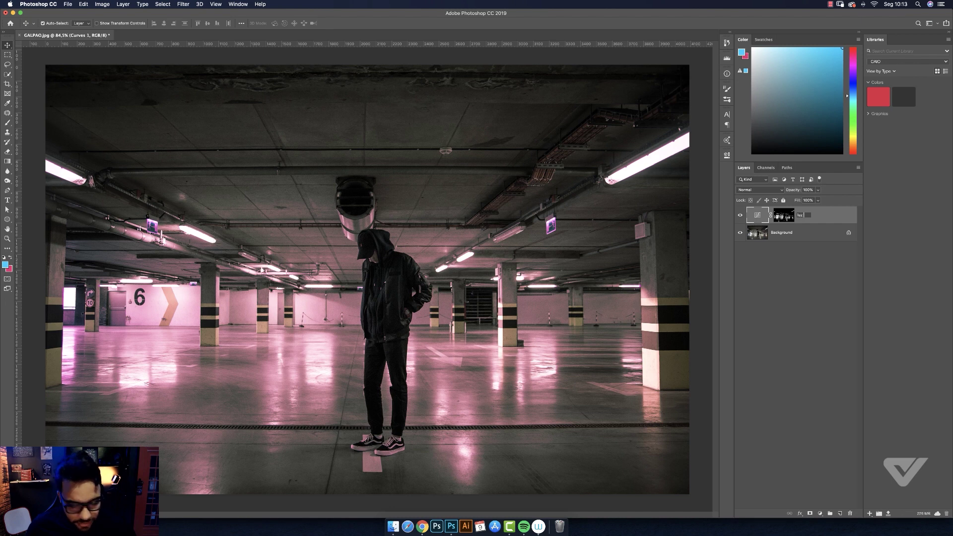
{"action": "key", "text": "Return"}
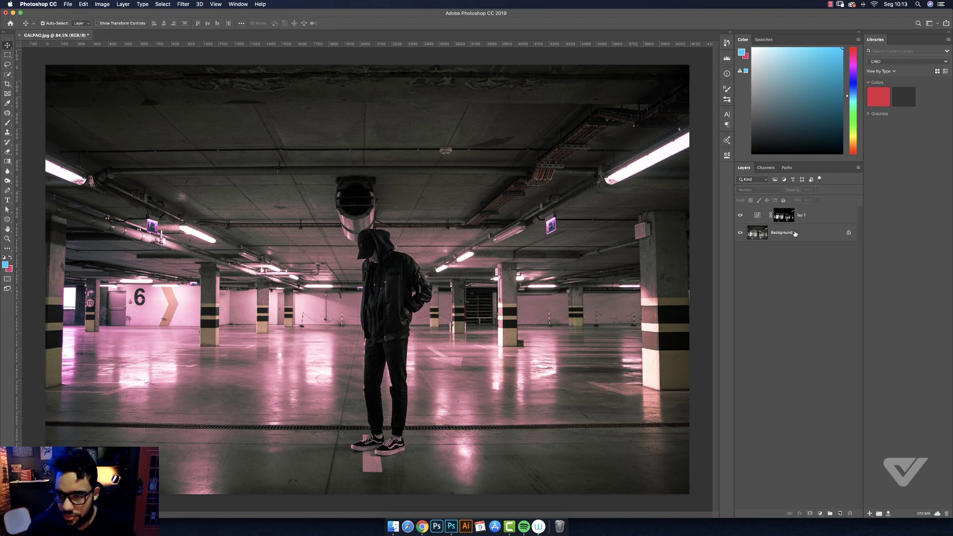
{"action": "left_click", "coordinate": [817, 219]}
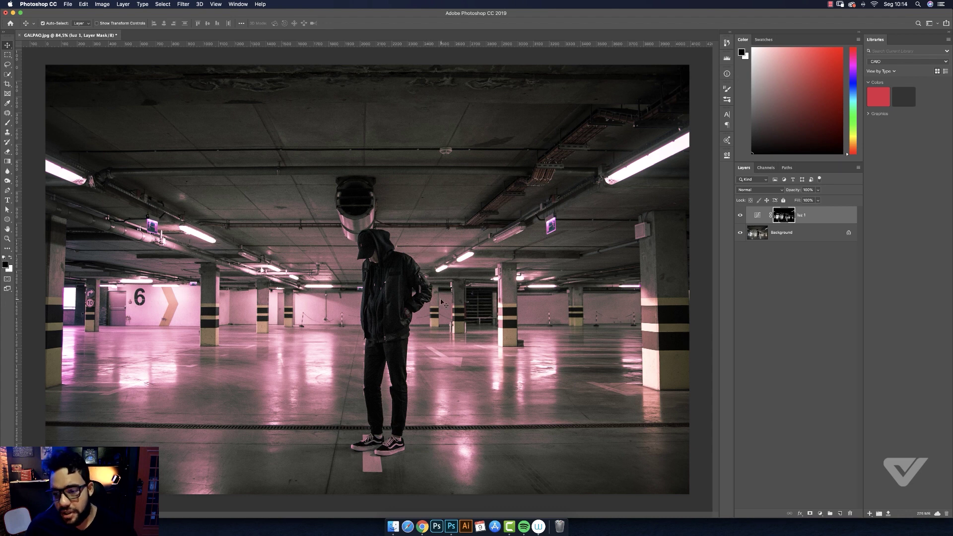
Duplicate luz 1 as 'luz 2' and hide luz 1.
{"action": "key", "text": "ctrl+j"}
{"action": "double_click", "coordinate": [808, 217]}
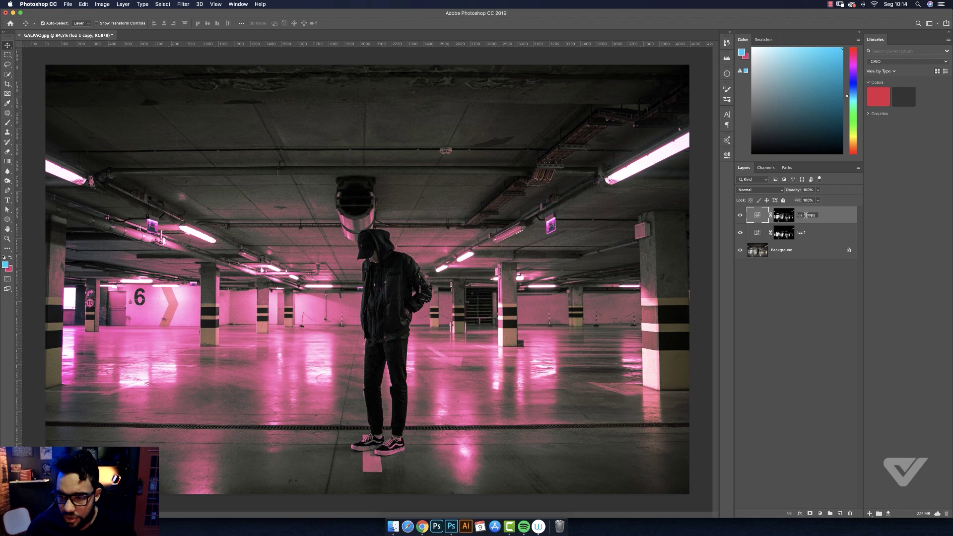
{"action": "double_click", "coordinate": [818, 220]}
{"action": "key", "text": "BackSpace"}
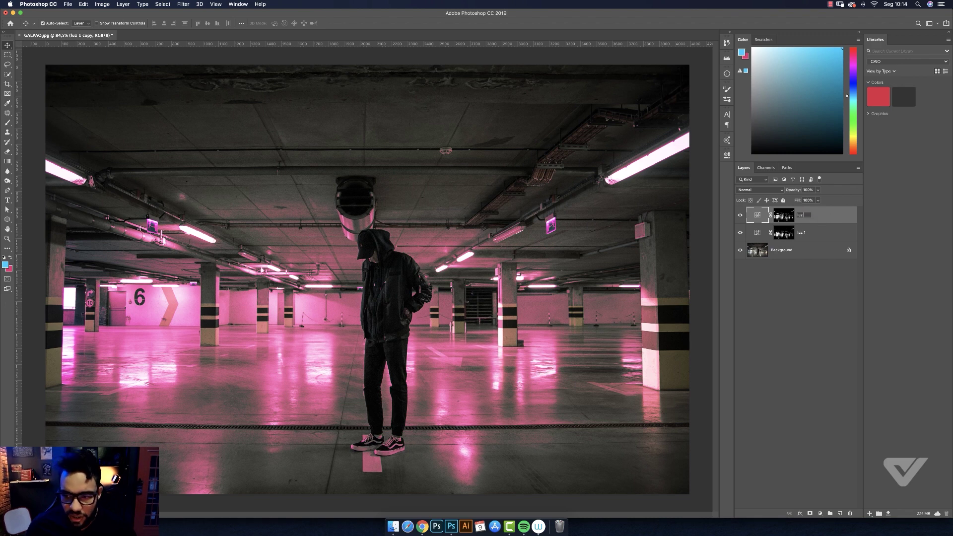
{"action": "type", "text": "2"}
{"action": "key", "text": "Return"}
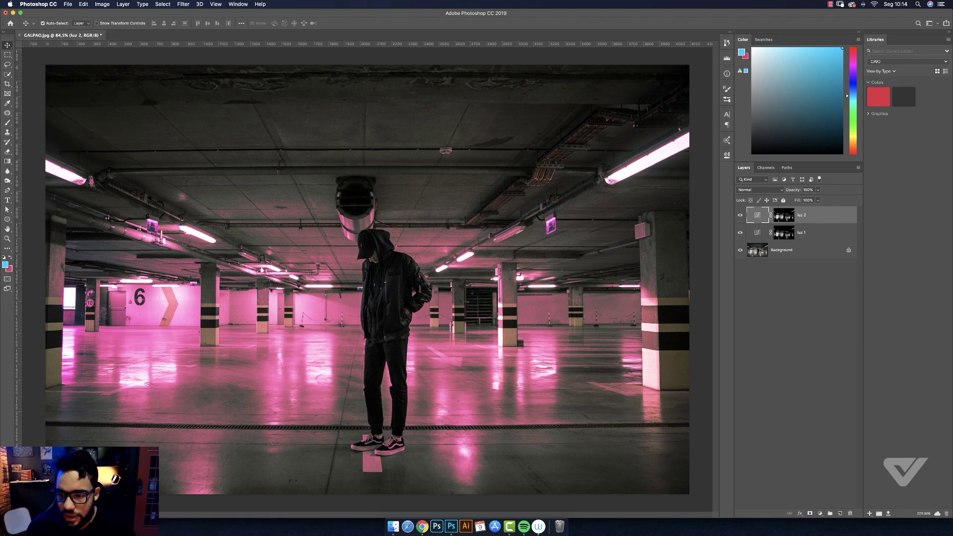
{"action": "left_click", "coordinate": [740, 233]}
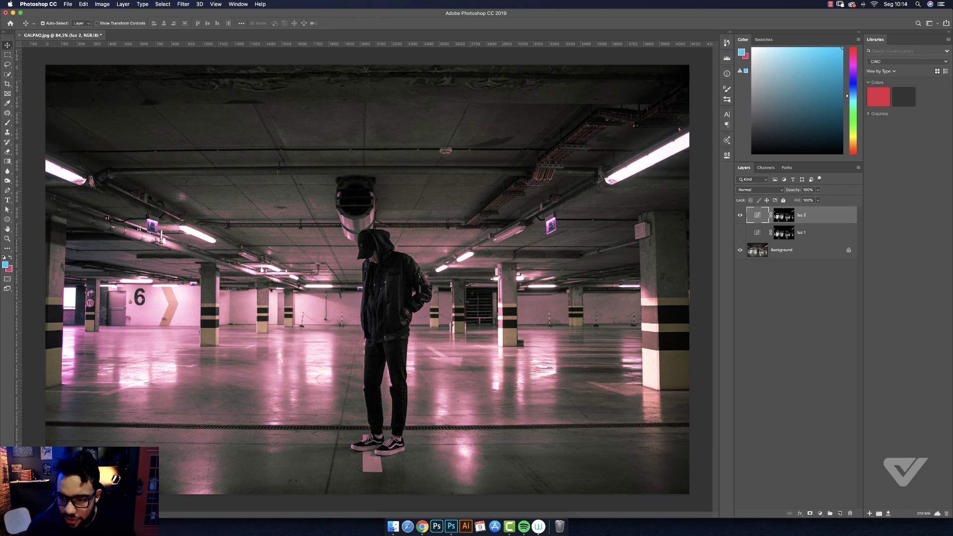
Reset the luz 2 curve and raise its Blue curve.
{"action": "double_click", "coordinate": [758, 215]}
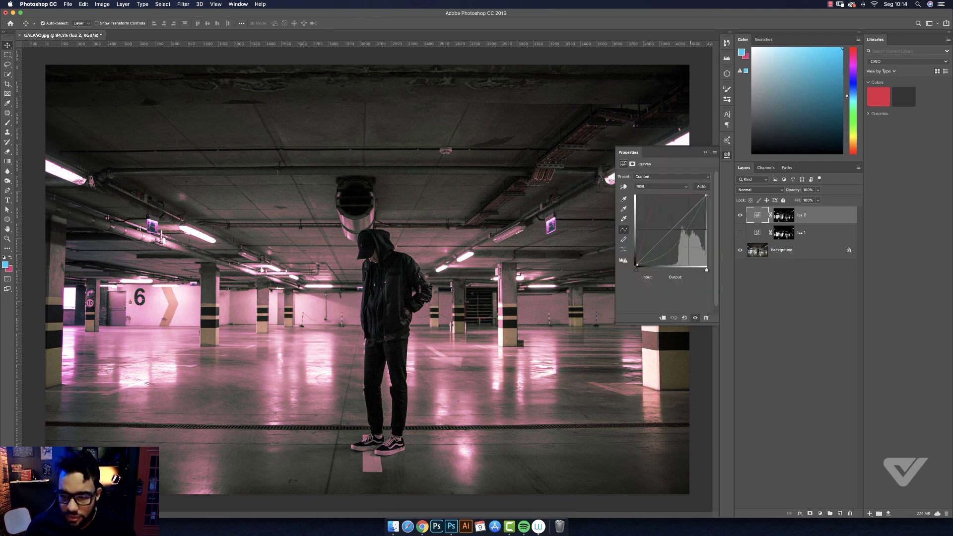
{"action": "left_click", "coordinate": [684, 318]}
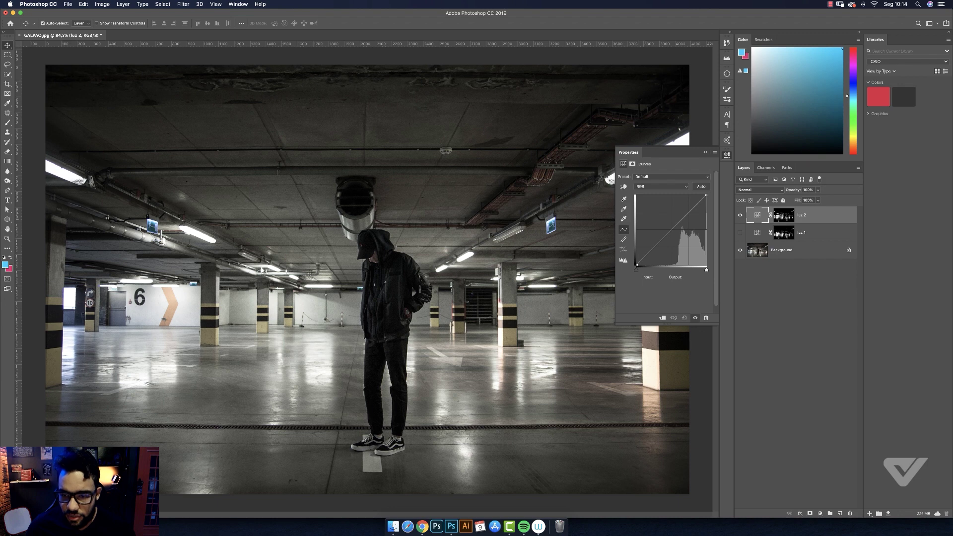
{"action": "left_click", "coordinate": [661, 186]}
{"action": "left_click", "coordinate": [646, 208]}
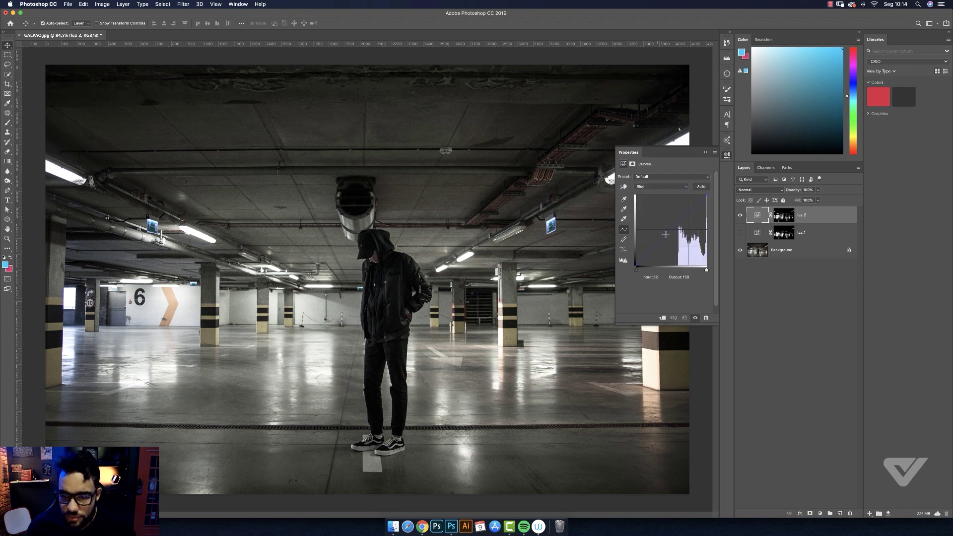
{"action": "left_click", "coordinate": [661, 219]}
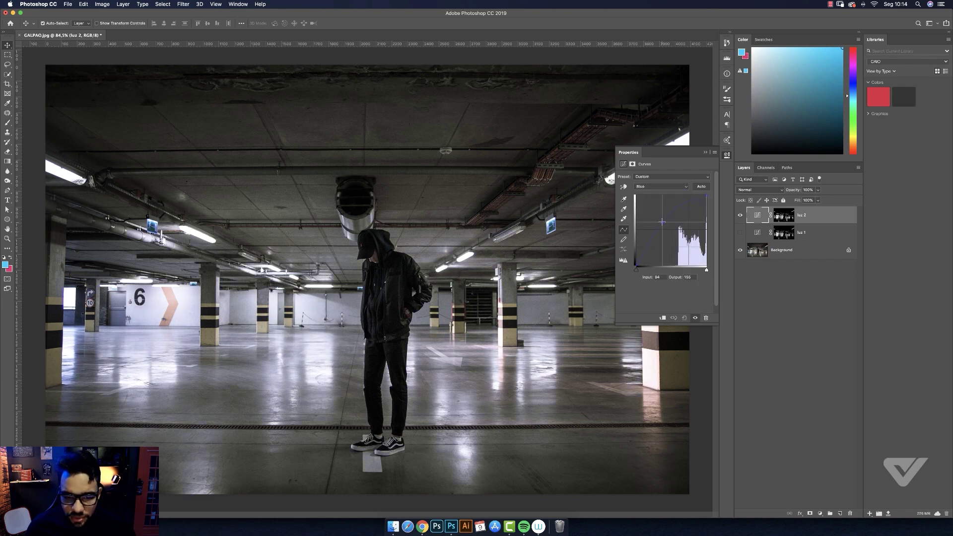
{"action": "left_click_drag", "start_coordinate": [661, 218], "coordinate": [658, 216]}
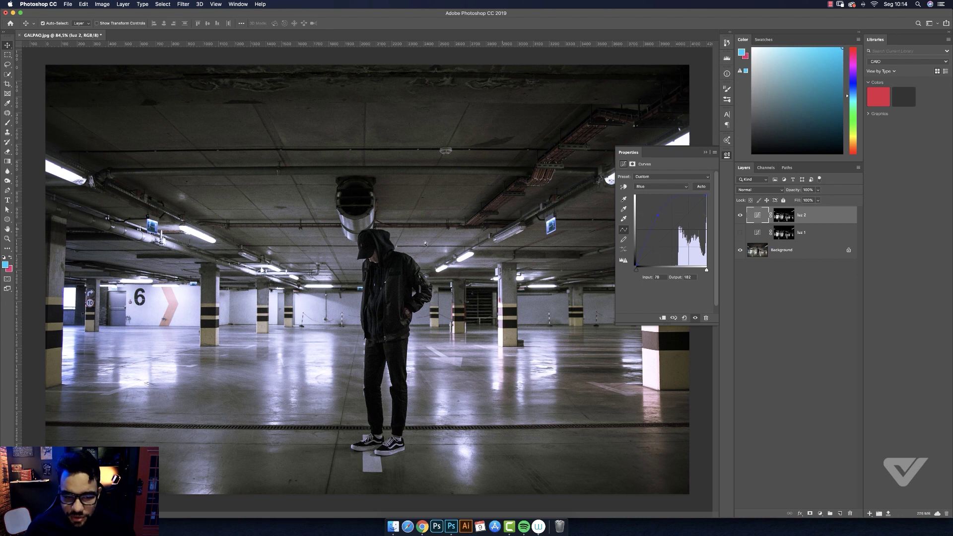
{"action": "left_click_drag", "start_coordinate": [658, 216], "coordinate": [655, 212]}
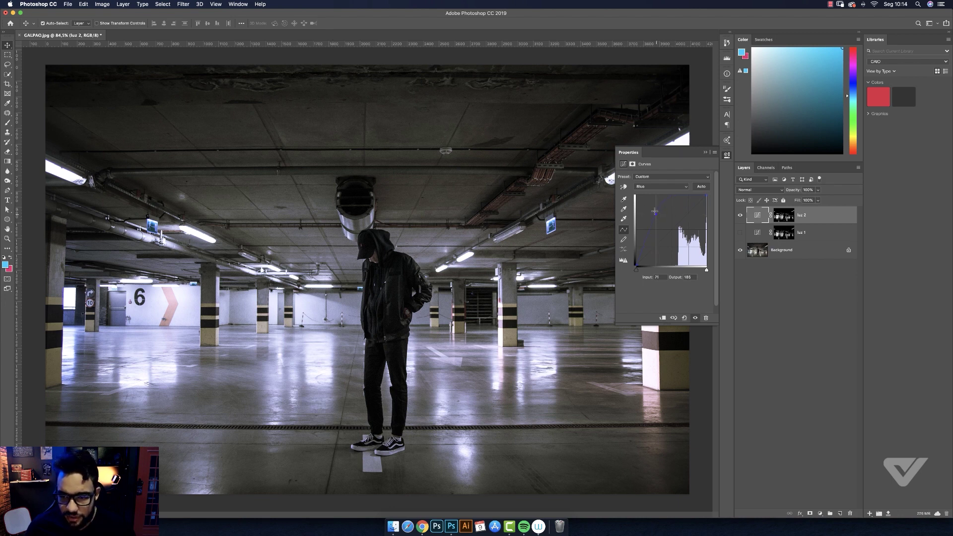
Pull the luz 2 Red curve down for a cool blue cast, leaving luz 1 hidden.
{"action": "left_click", "coordinate": [648, 191]}
{"action": "left_click", "coordinate": [646, 176]}
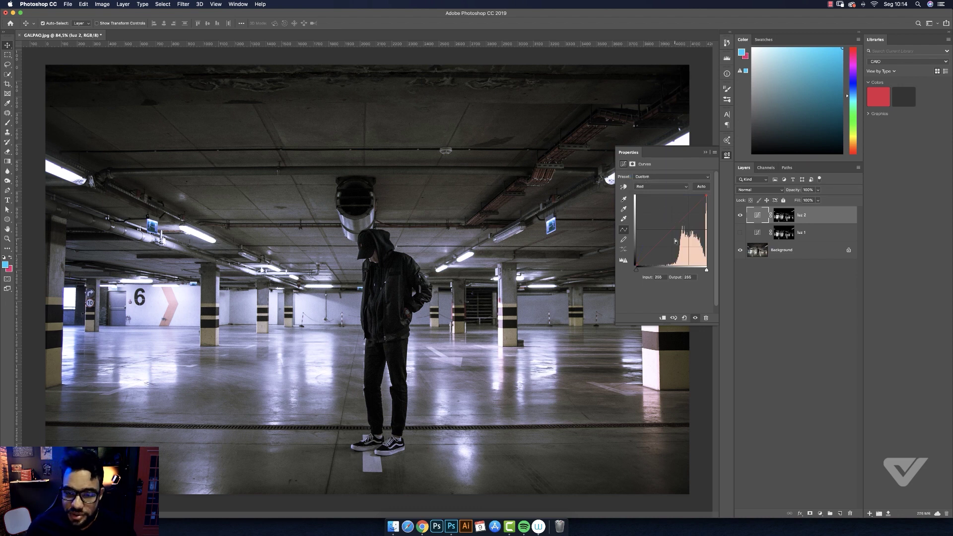
{"action": "left_click_drag", "start_coordinate": [670, 232], "coordinate": [676, 245]}
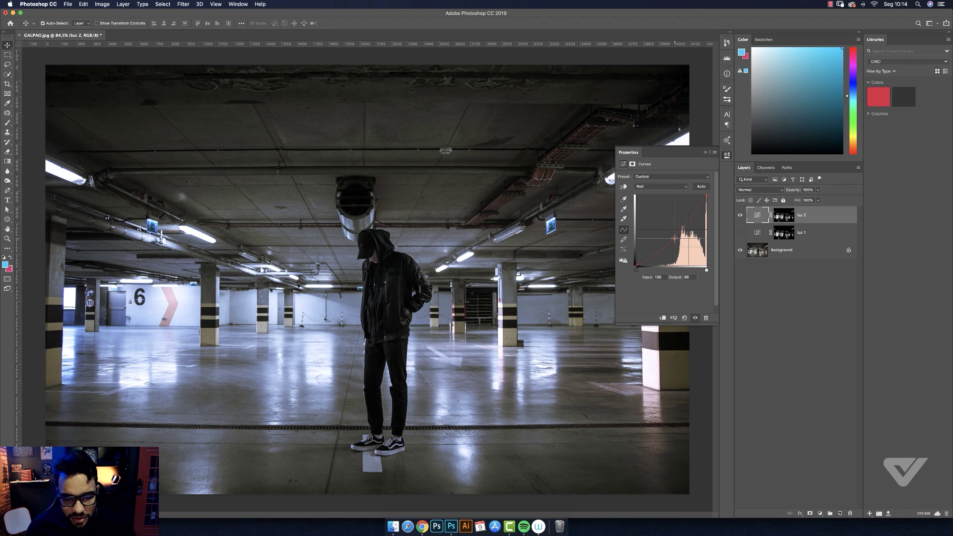
{"action": "left_click_drag", "start_coordinate": [676, 244], "coordinate": [678, 248]}
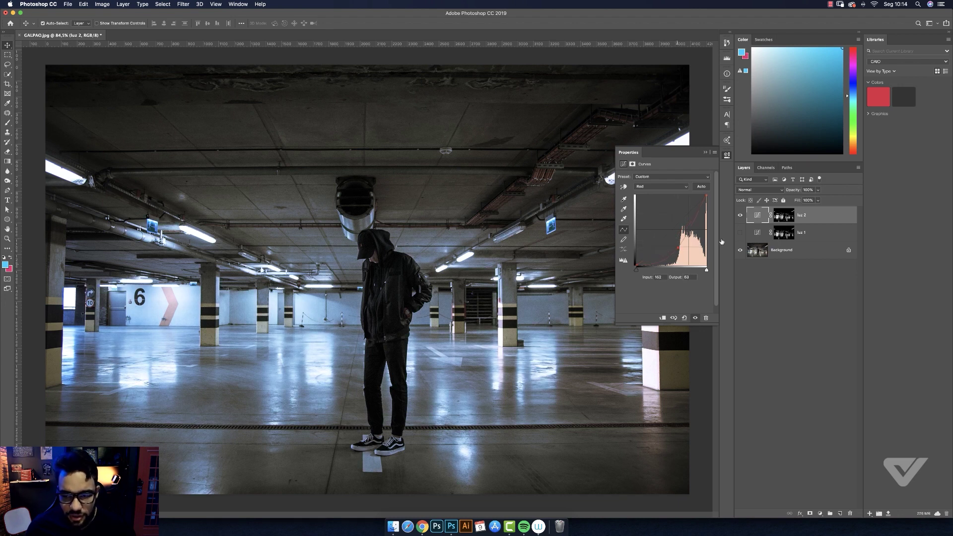
{"action": "left_click", "coordinate": [740, 234]}
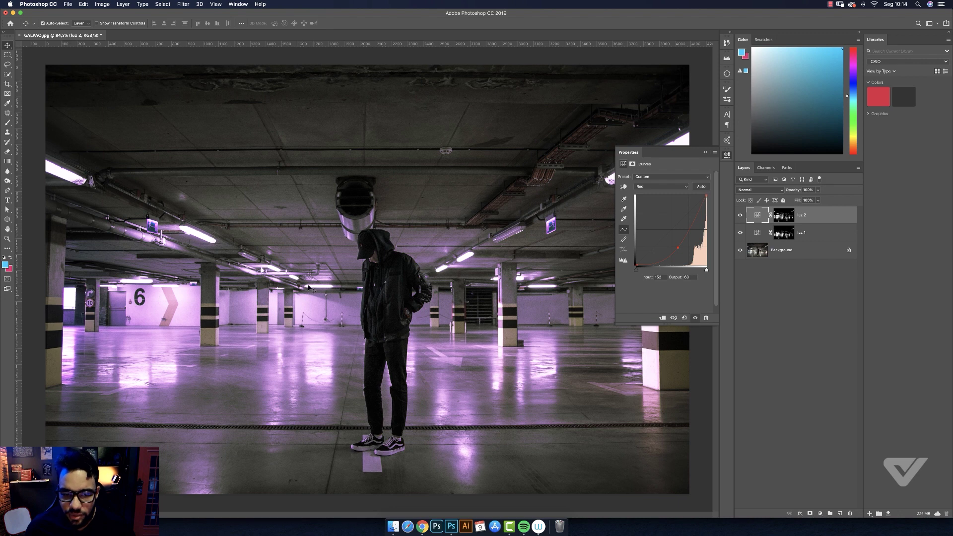
{"action": "left_click", "coordinate": [706, 152]}
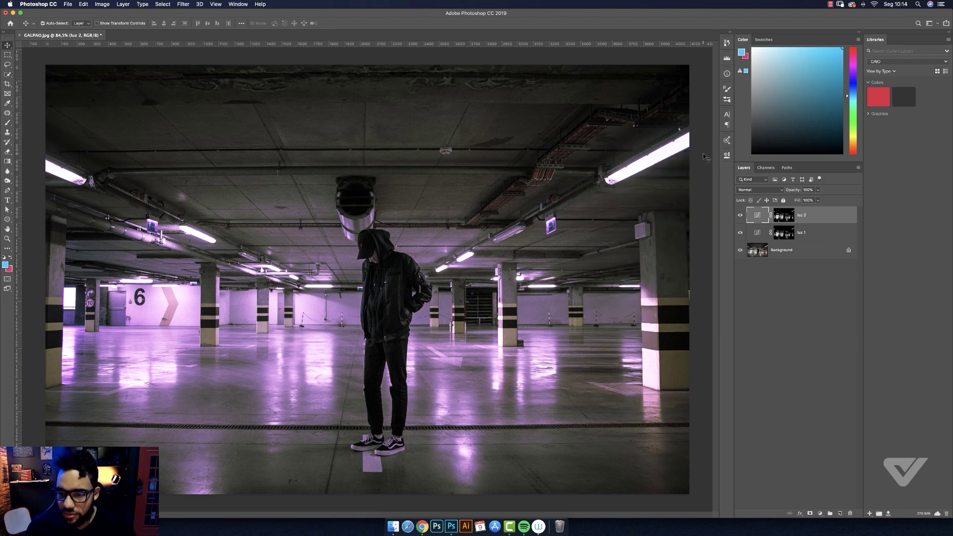
{"action": "left_click", "coordinate": [740, 232]}
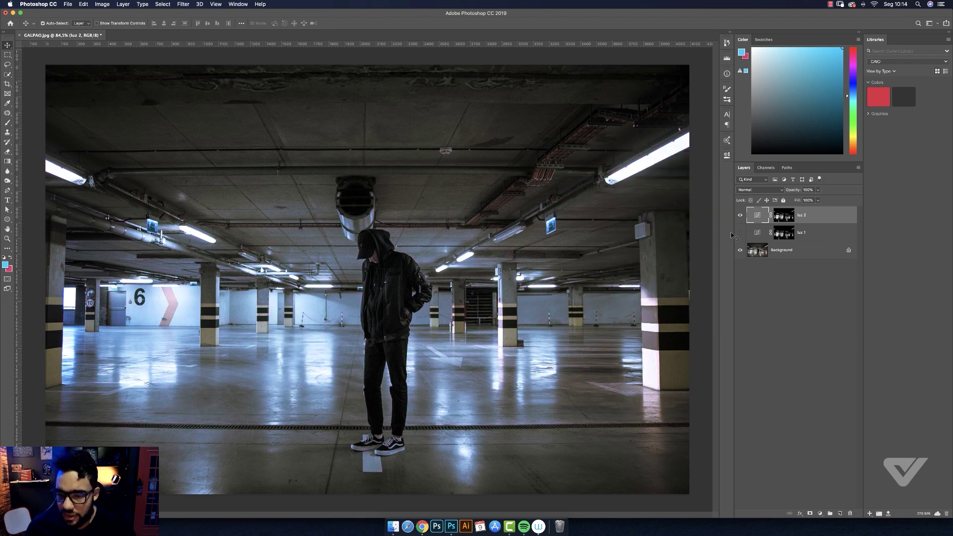
Draw a gradient on the luz 2 mask, redoing it at 20% opacity.
{"action": "left_click", "coordinate": [785, 216]}
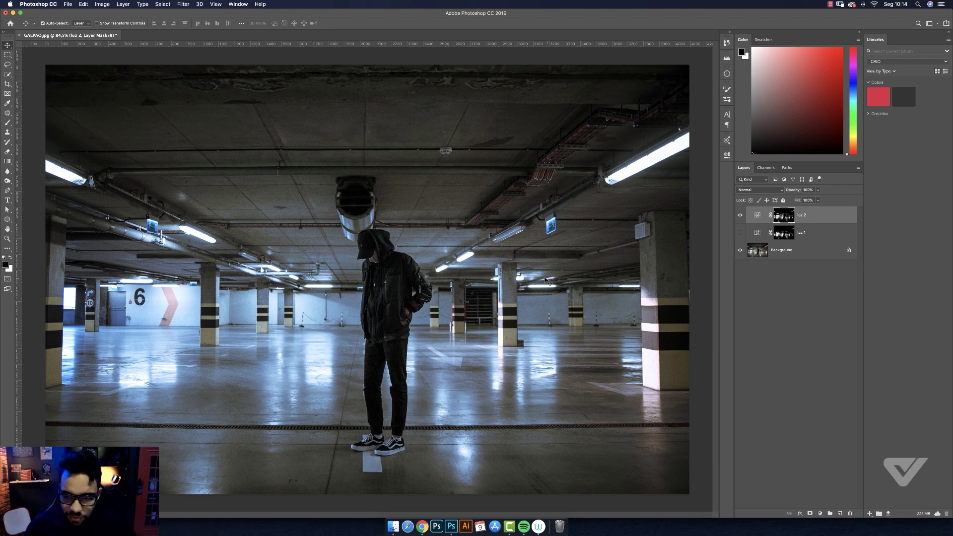
{"action": "key", "text": "g"}
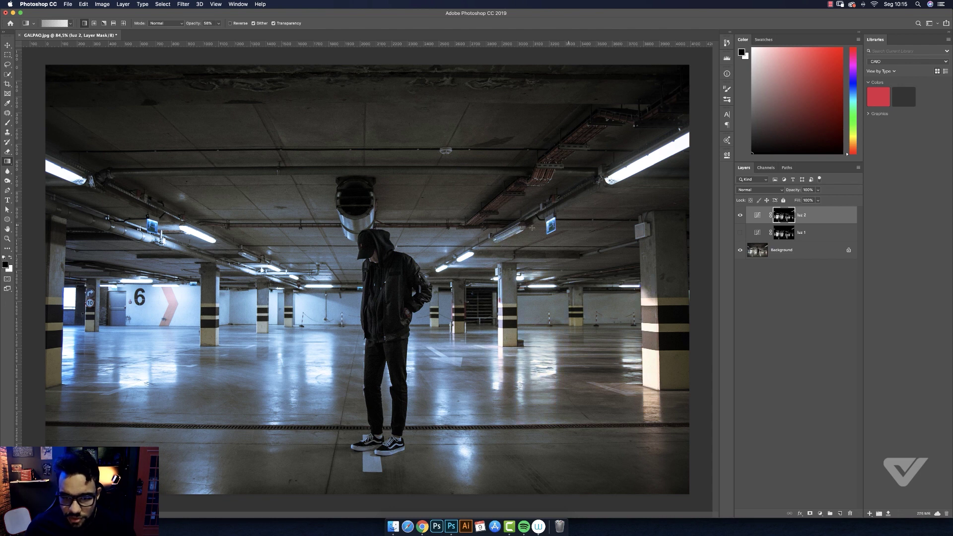
{"action": "left_click_drag", "start_coordinate": [592, 247], "coordinate": [468, 247]}
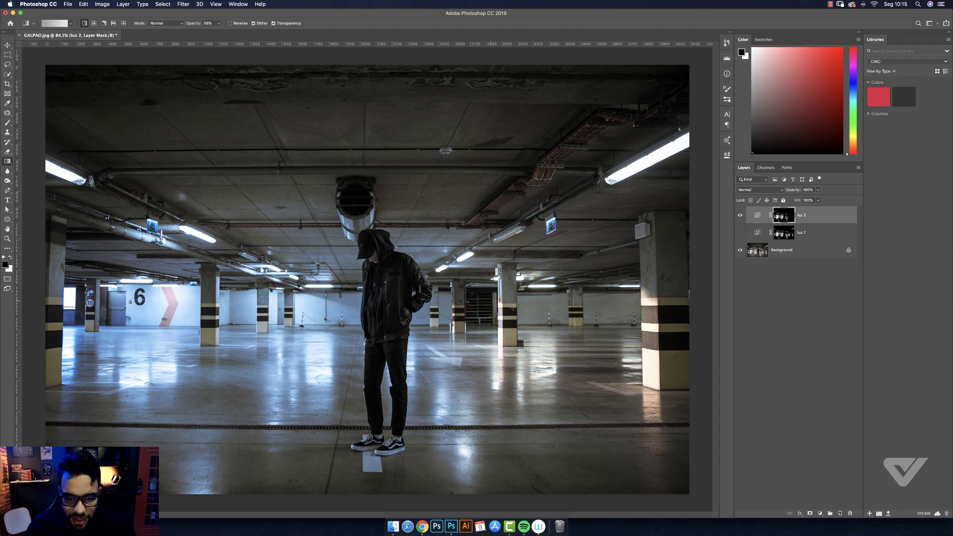
{"action": "key", "text": "ctrl+z"}
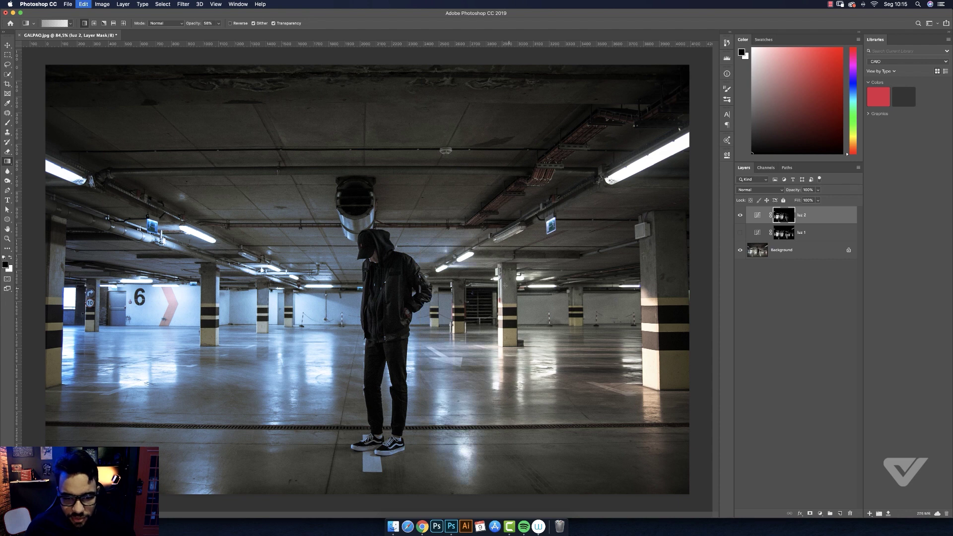
{"action": "key", "text": "2"}
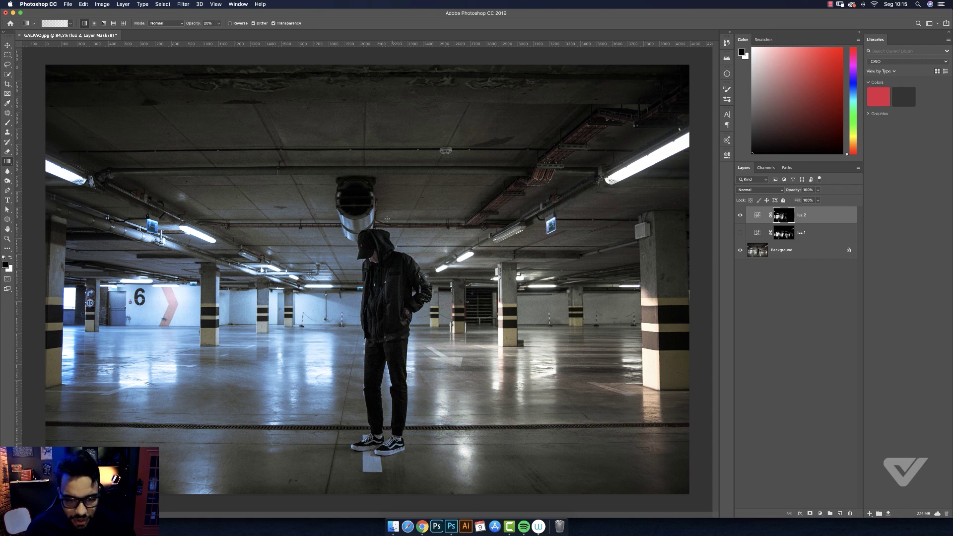
Set the brush to 60% opacity and size 151, then hide luz 2.
{"action": "key", "text": "b"}
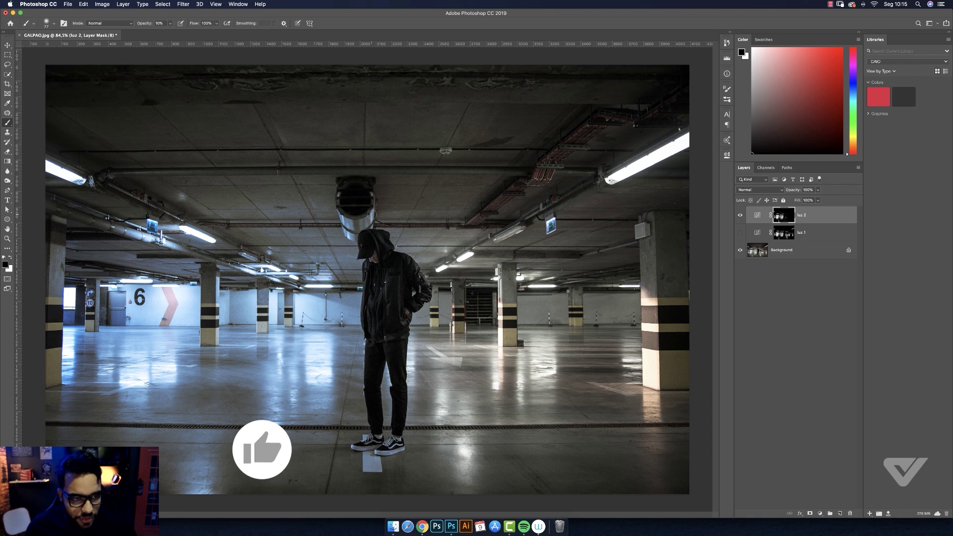
{"action": "key", "text": "6"}
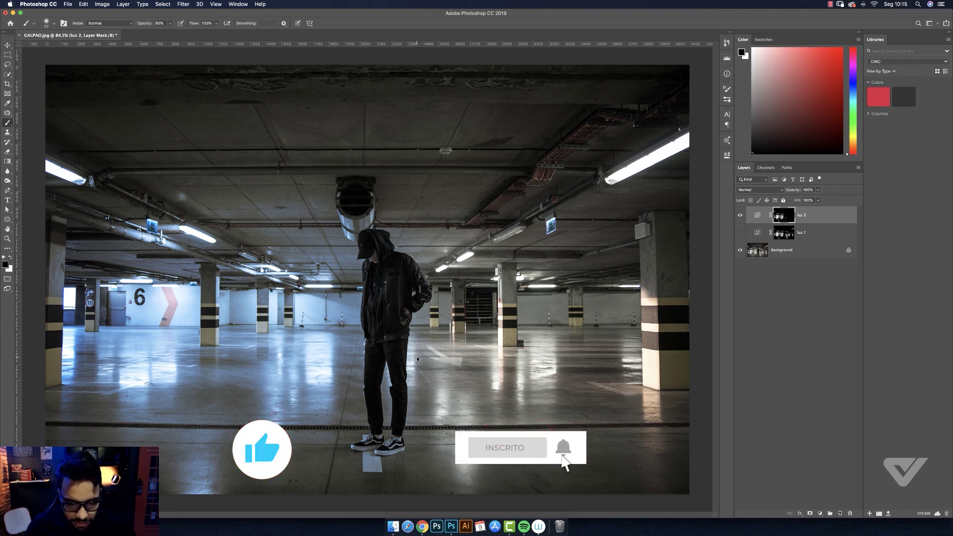
{"action": "key", "text": "bracketright"}
{"action": "key", "text": "bracketright"}
{"action": "key", "text": "bracketright"}
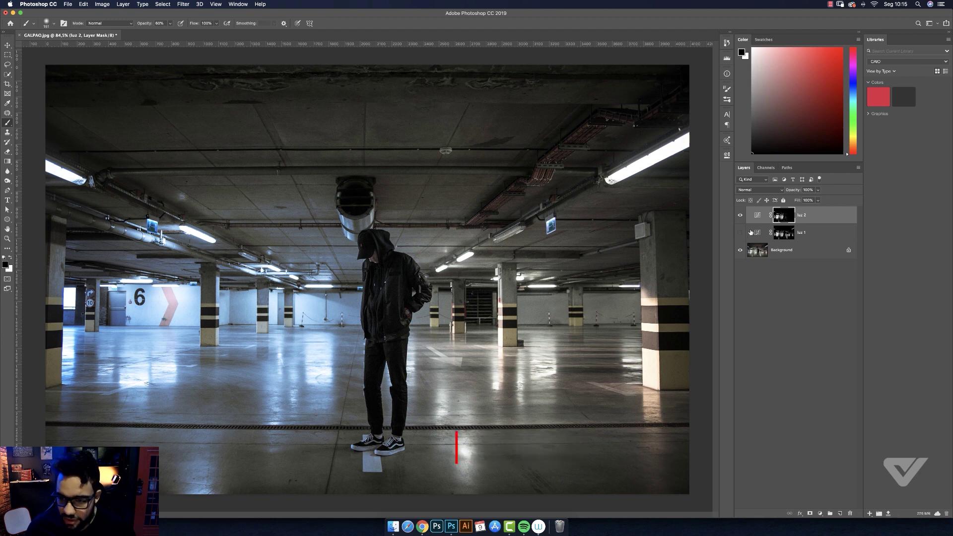
{"action": "left_click", "coordinate": [740, 215]}
Show luz 1 and fade its mask from the left with 50% opacity gradients.
{"action": "left_click", "coordinate": [741, 232]}
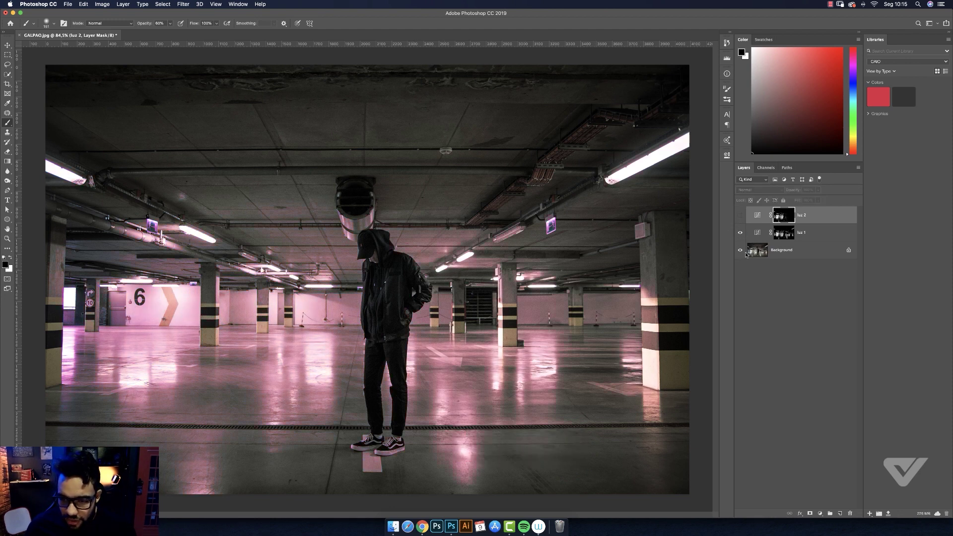
{"action": "left_click", "coordinate": [783, 234]}
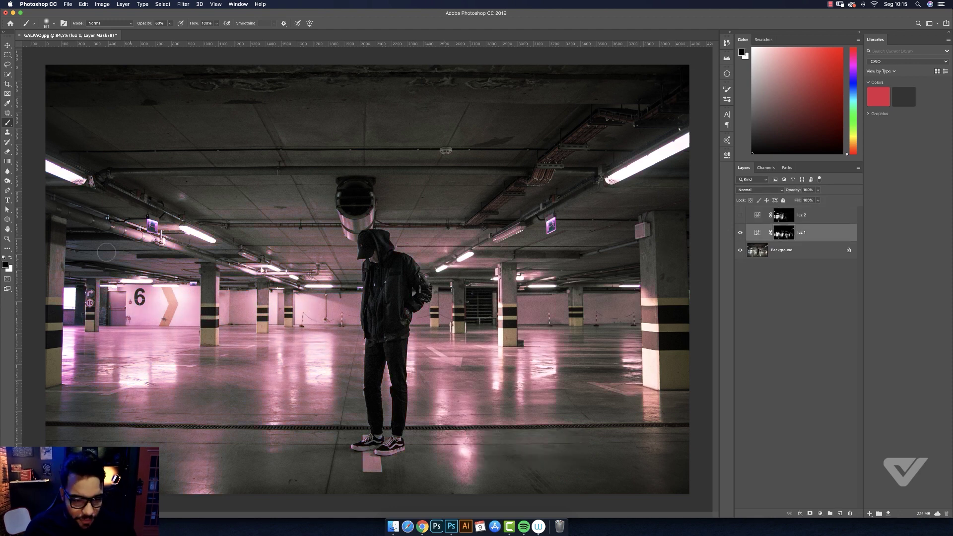
{"action": "key", "text": "g"}
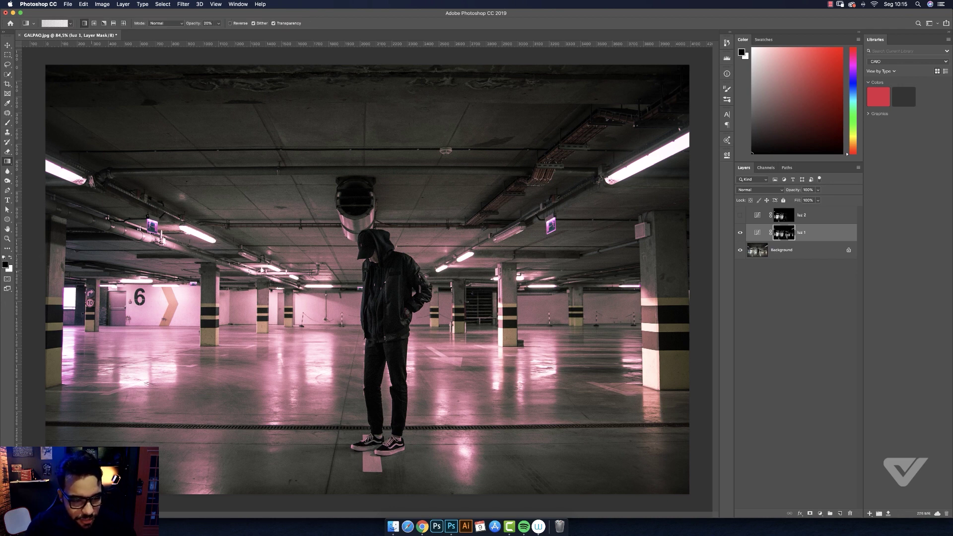
{"action": "left_click_drag", "start_coordinate": [66, 297], "coordinate": [200, 298]}
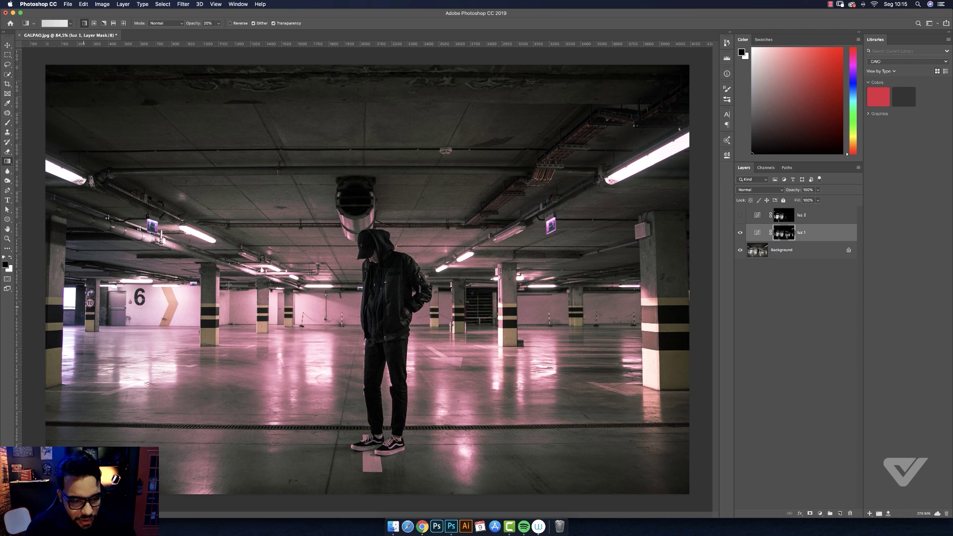
{"action": "key", "text": "5"}
{"action": "left_click_drag", "start_coordinate": [77, 293], "coordinate": [189, 289]}
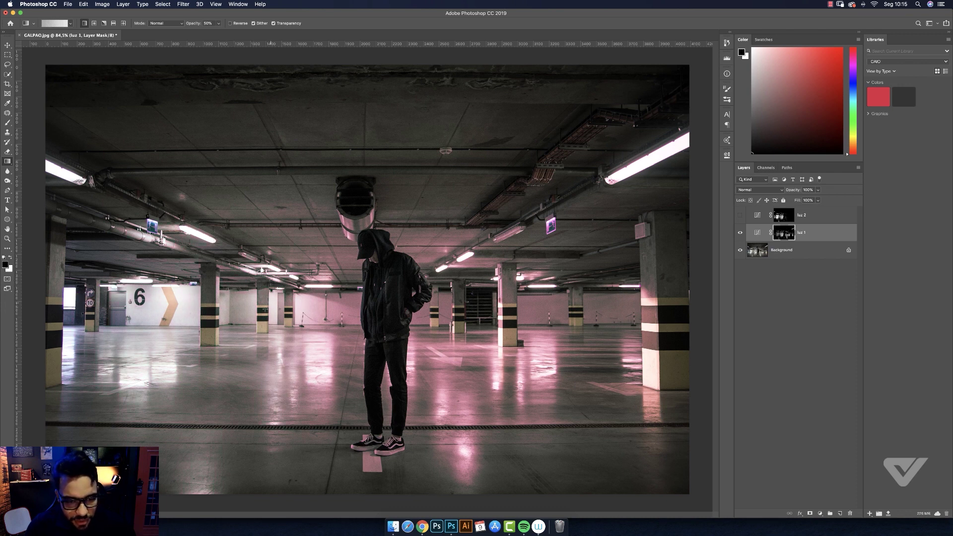
{"action": "left_click_drag", "start_coordinate": [270, 352], "coordinate": [242, 347]}
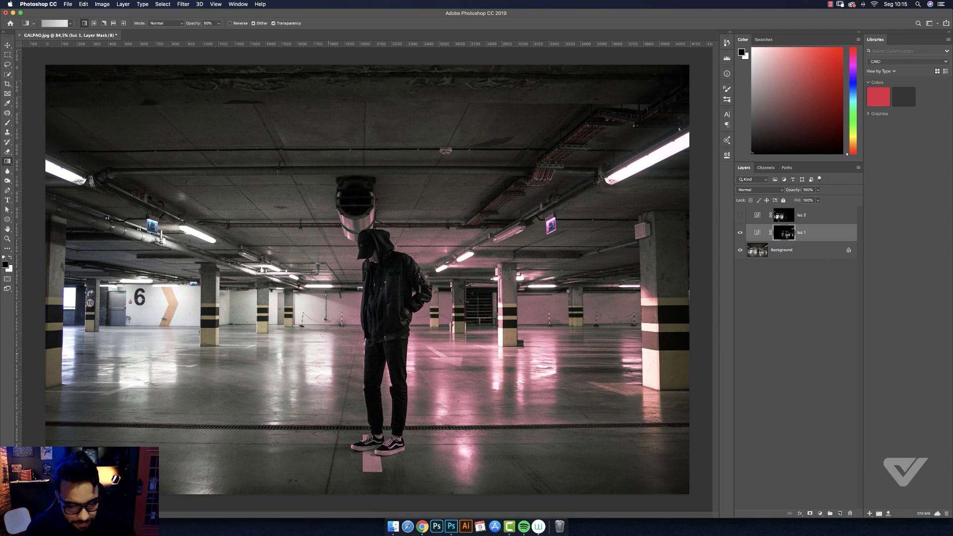
Set the brush to 30% opacity, show luz 2 again, and zoom out.
{"action": "key", "text": "b"}
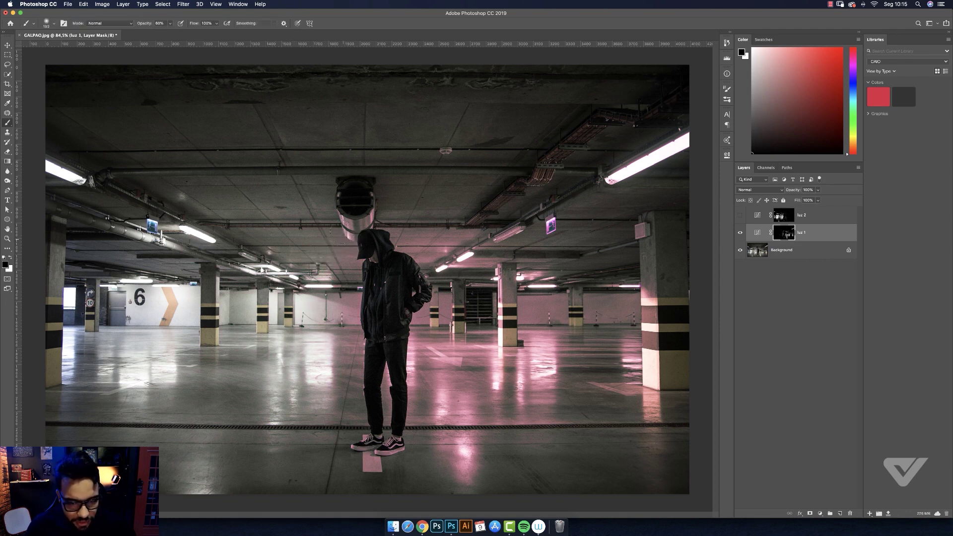
{"action": "left_click_drag", "start_coordinate": [341, 252], "coordinate": [347, 251]}
{"action": "left_click_drag", "start_coordinate": [322, 332], "coordinate": [387, 334]}
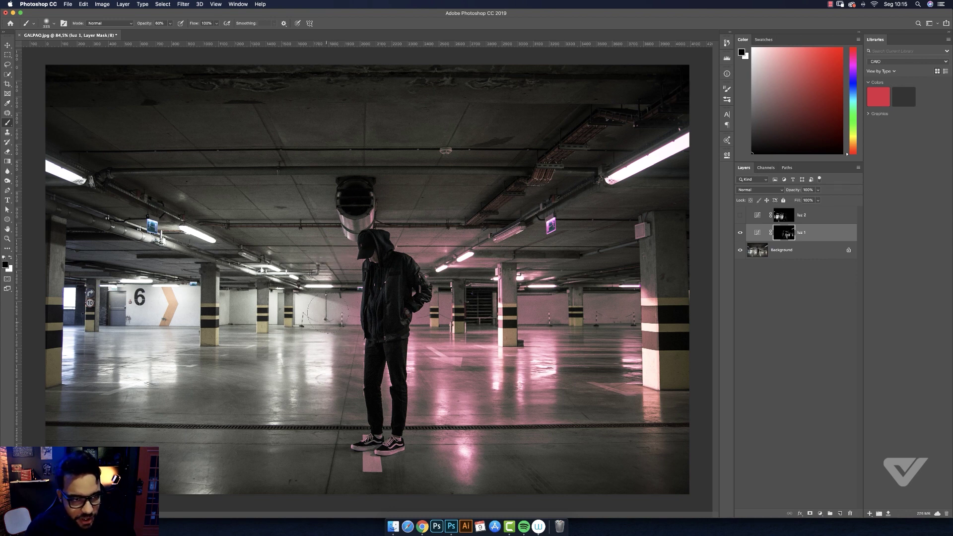
{"action": "key", "text": "3"}
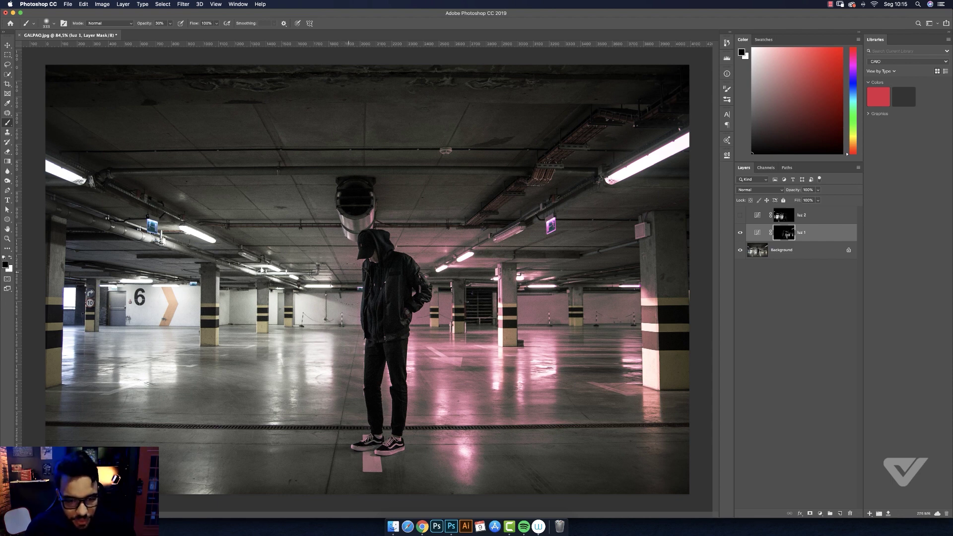
{"action": "left_click", "coordinate": [741, 217]}
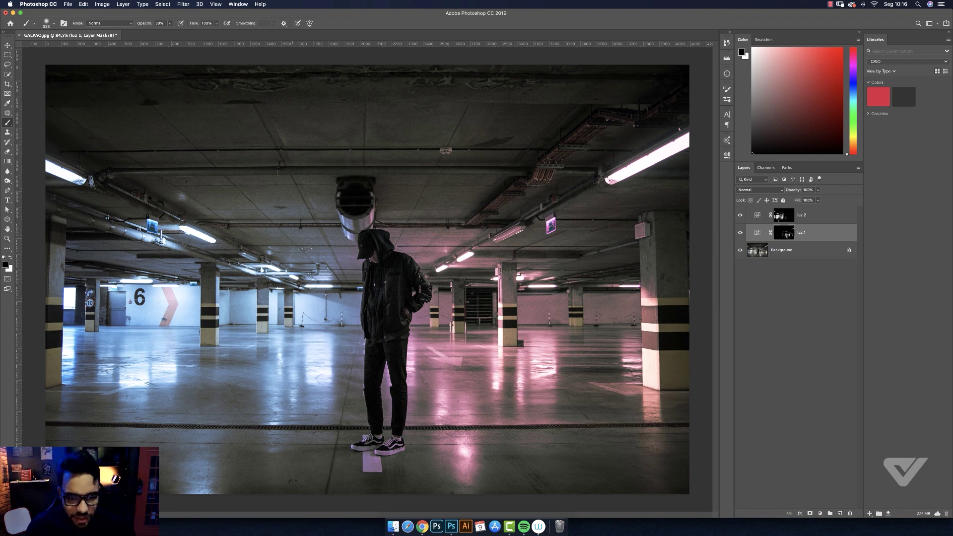
{"action": "left_click_drag", "start_coordinate": [373, 276], "coordinate": [340, 276]}
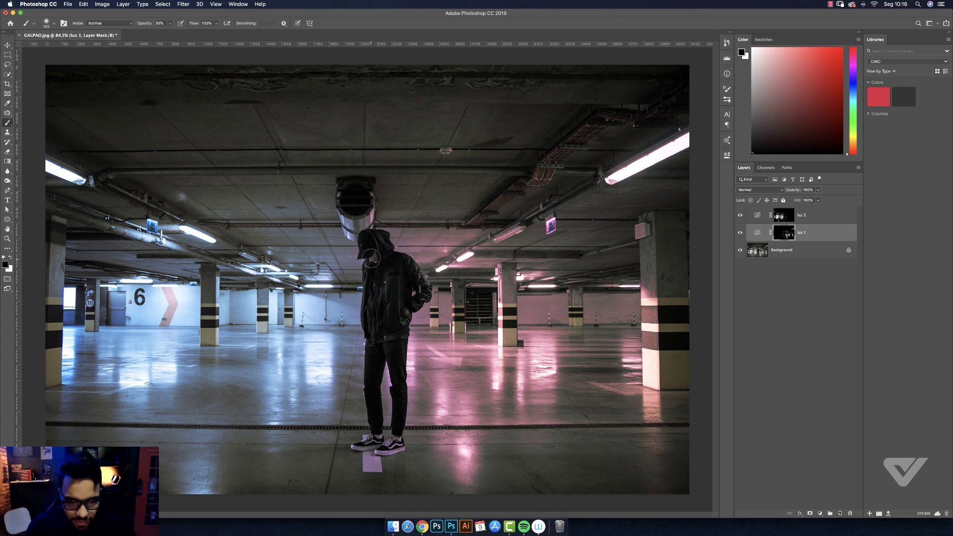
{"action": "key", "text": "z"}
{"action": "scroll", "coordinate": [380, 272], "scroll_direction": "down", "scroll_amount": 3}
Hide both luz light layers and select the Background layer.
{"action": "scroll", "coordinate": [379, 272], "scroll_direction": "up", "scroll_amount": 3}
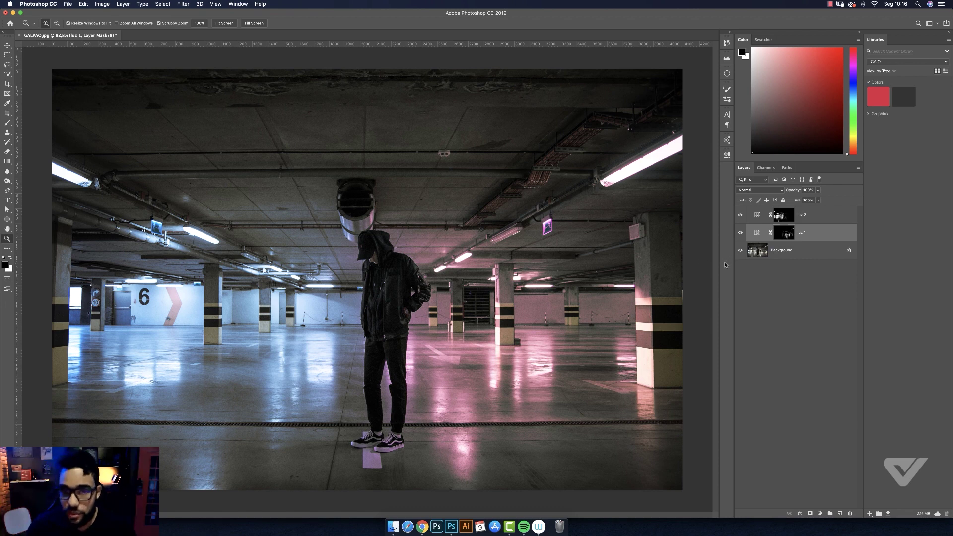
{"action": "left_click_drag", "start_coordinate": [740, 214], "coordinate": [740, 232]}
{"action": "left_click", "coordinate": [765, 251]}
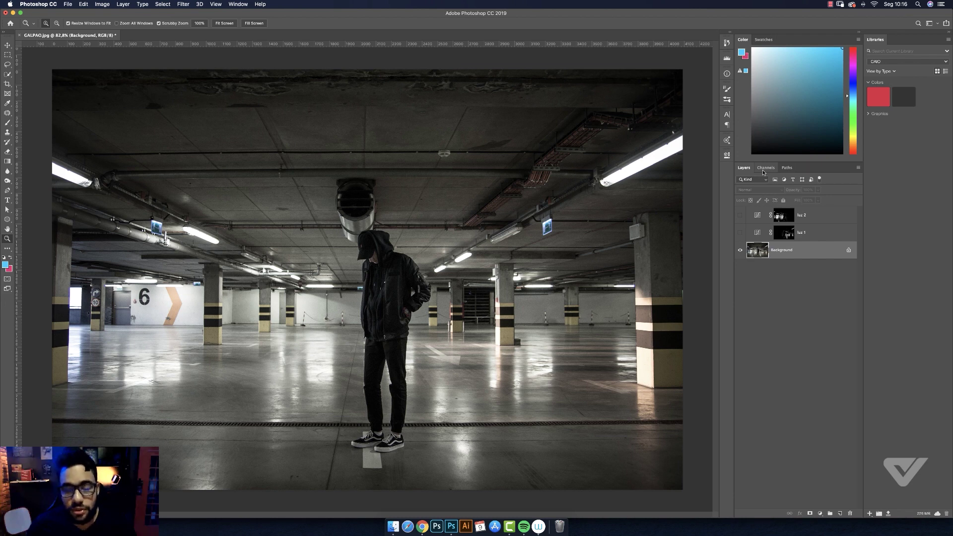
Load the photo's highlights as a selection, show luz 1 and luz 2, and add a Curves layer.
{"action": "key", "text": "alt"}
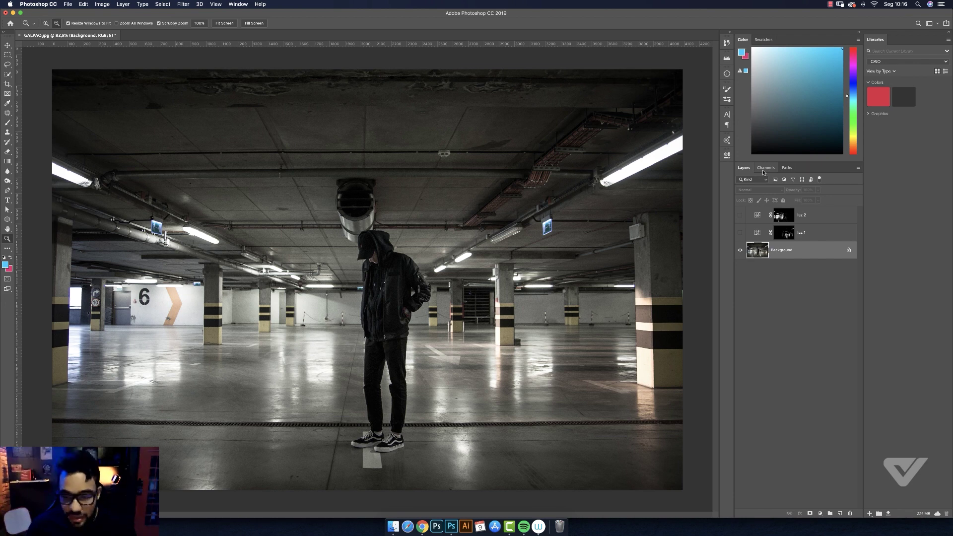
{"action": "key", "text": "super+alt+2"}
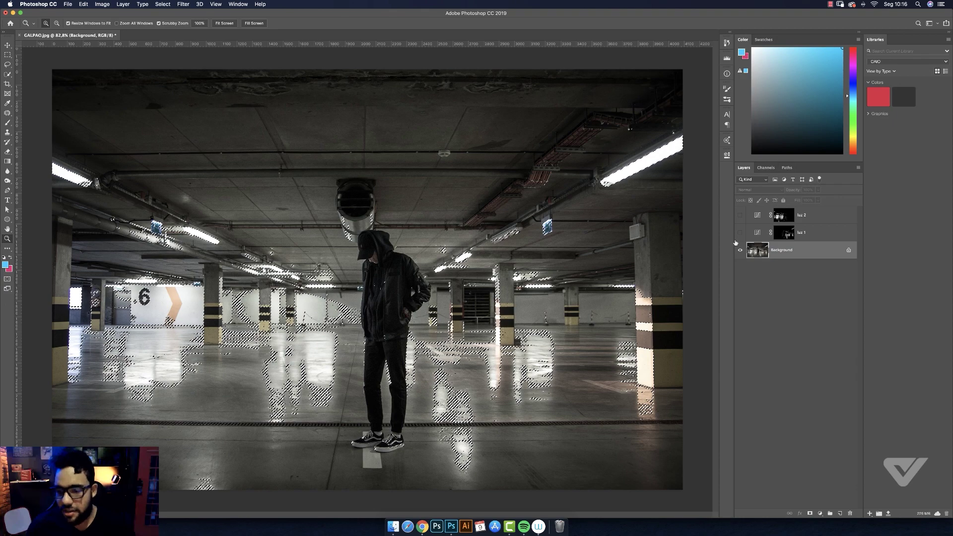
{"action": "left_click_drag", "start_coordinate": [740, 232], "coordinate": [741, 215]}
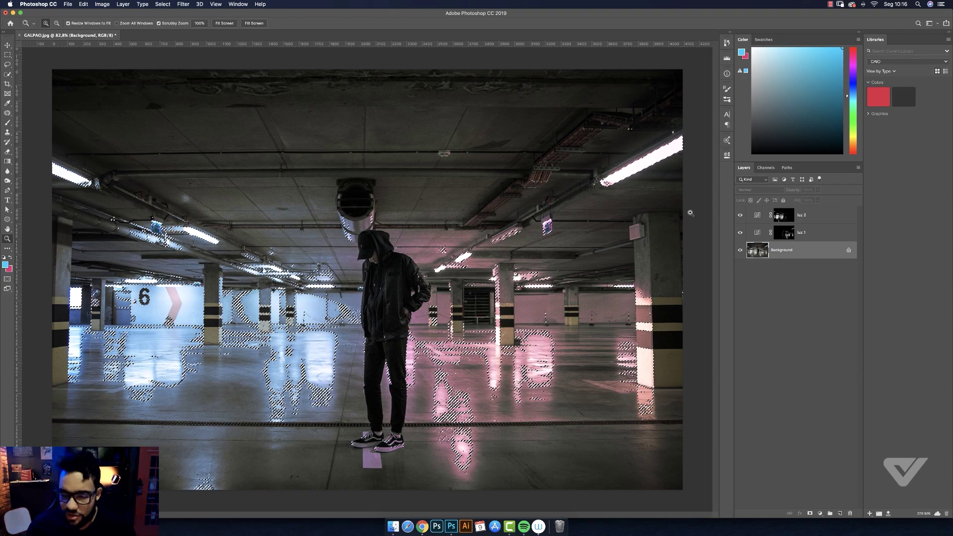
{"action": "left_click", "coordinate": [822, 514]}
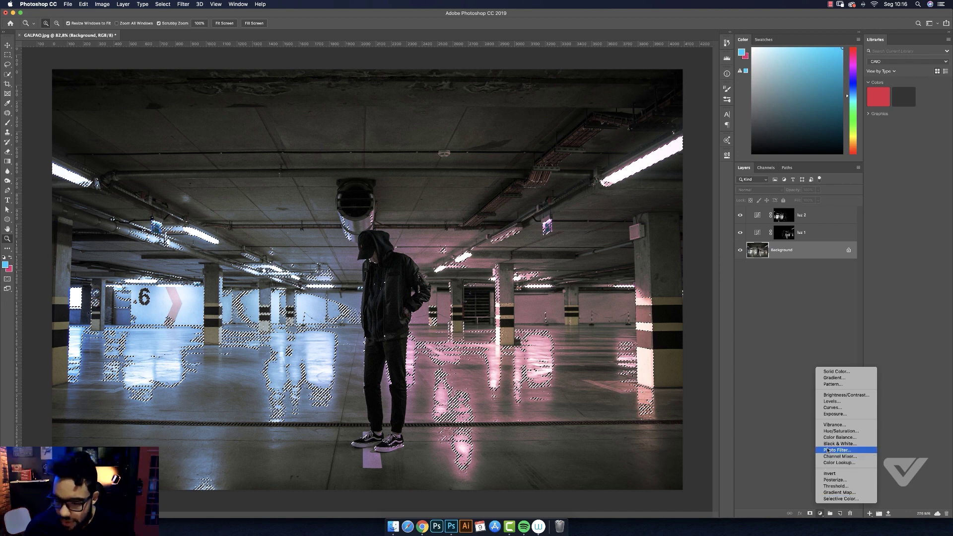
{"action": "left_click", "coordinate": [828, 409]}
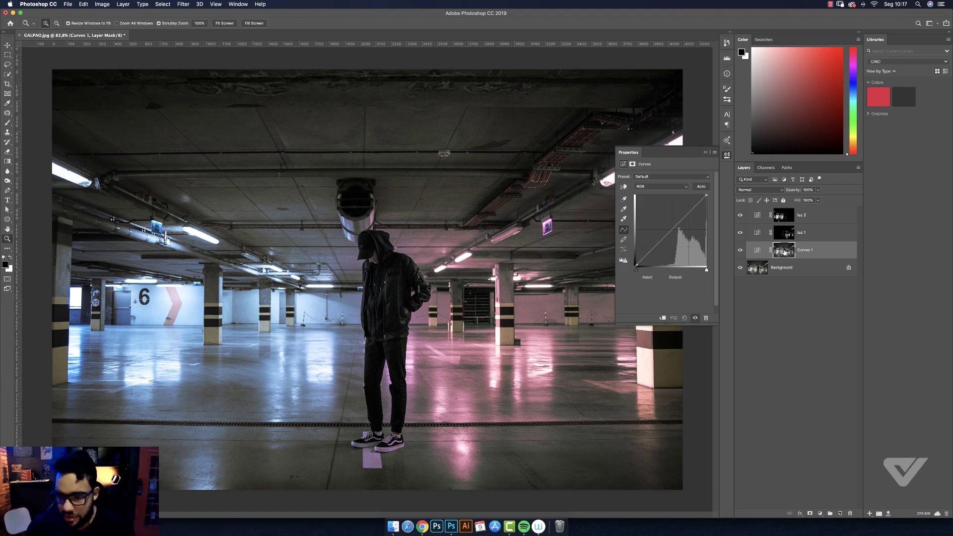
Display the Curves 1 mask on the canvas and invert it so the darker areas turn white.
{"action": "left_click", "coordinate": [784, 252], "text": "alt"}
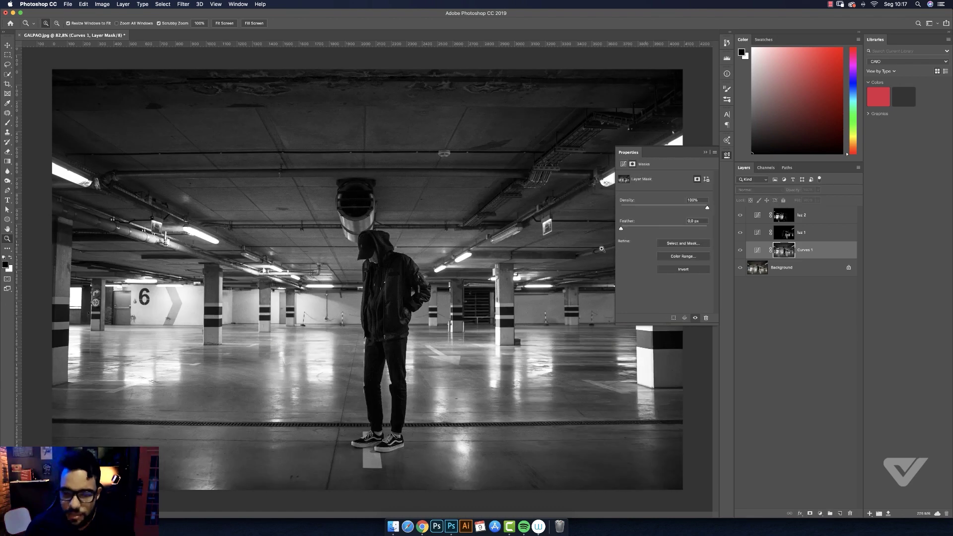
{"action": "left_click", "coordinate": [704, 152]}
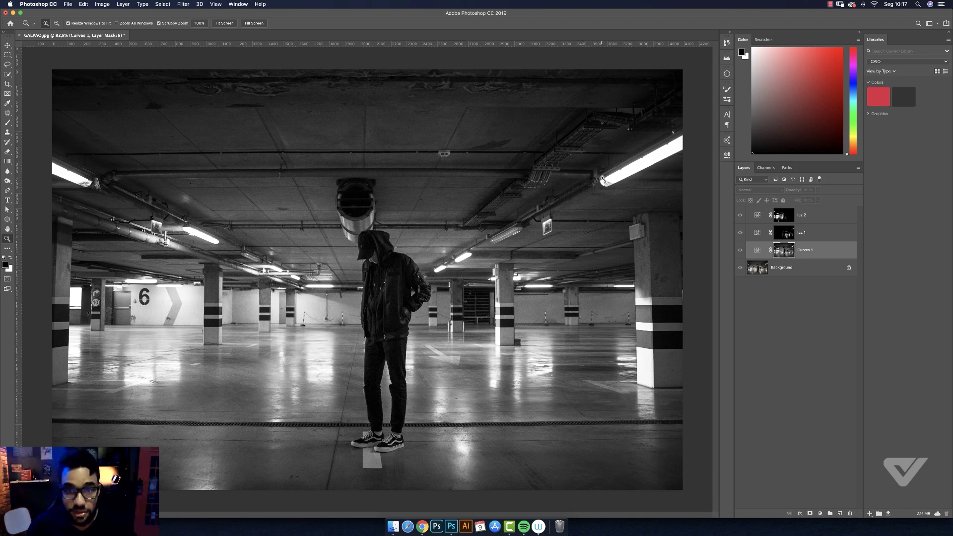
{"action": "key", "text": "super+i"}
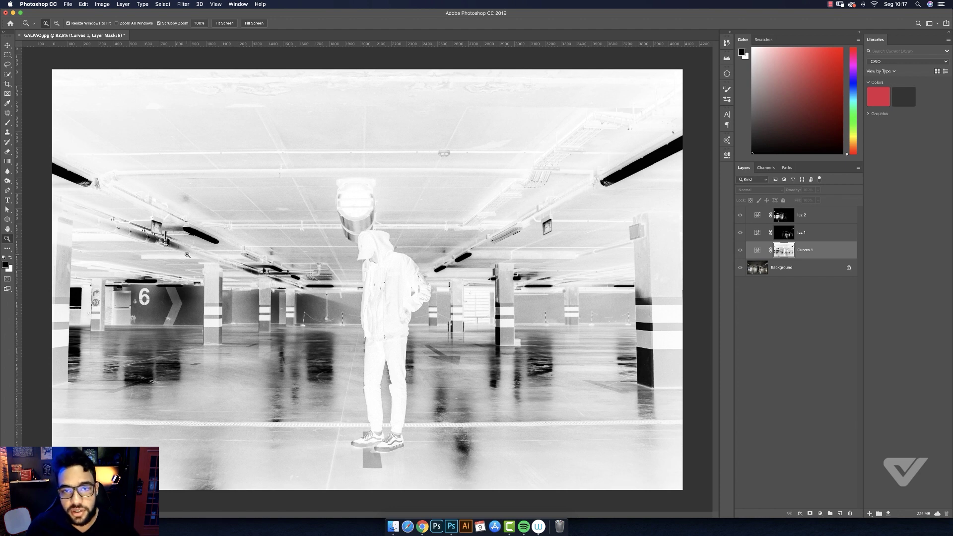
Apply Levels to the Curves 1 mask with black input about 97 and white 239, then show the colour photo.
{"action": "key", "text": "ctrl+l"}
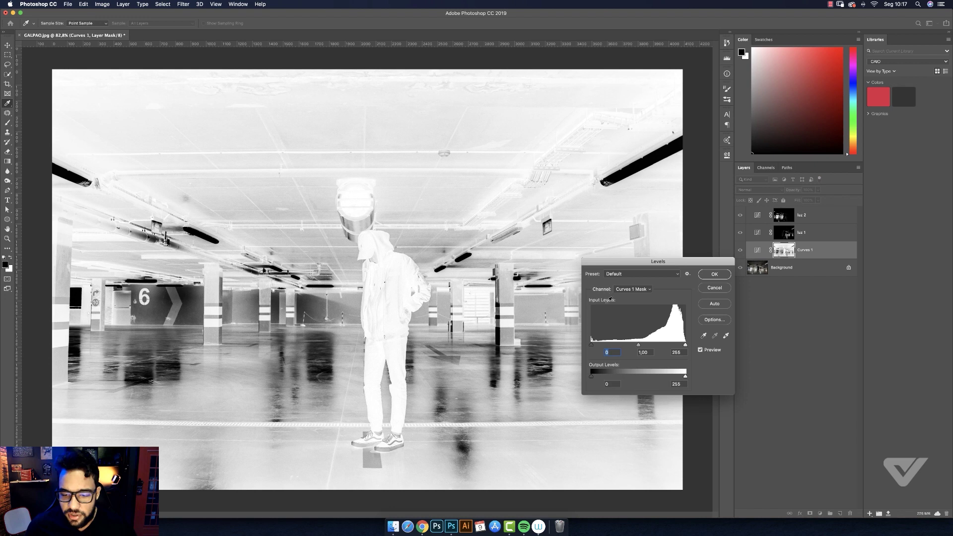
{"action": "left_click_drag", "start_coordinate": [597, 346], "coordinate": [617, 344]}
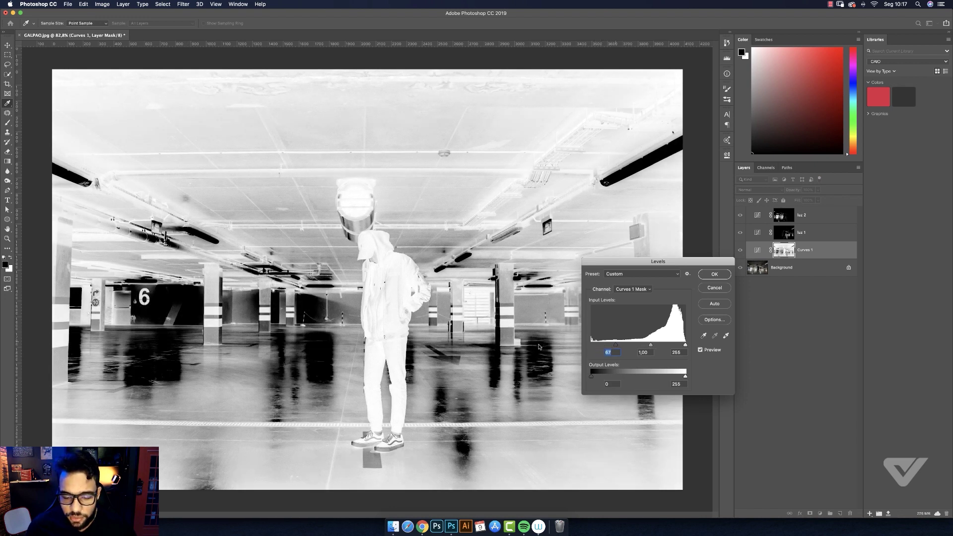
{"action": "left_click_drag", "start_coordinate": [623, 347], "coordinate": [628, 345]}
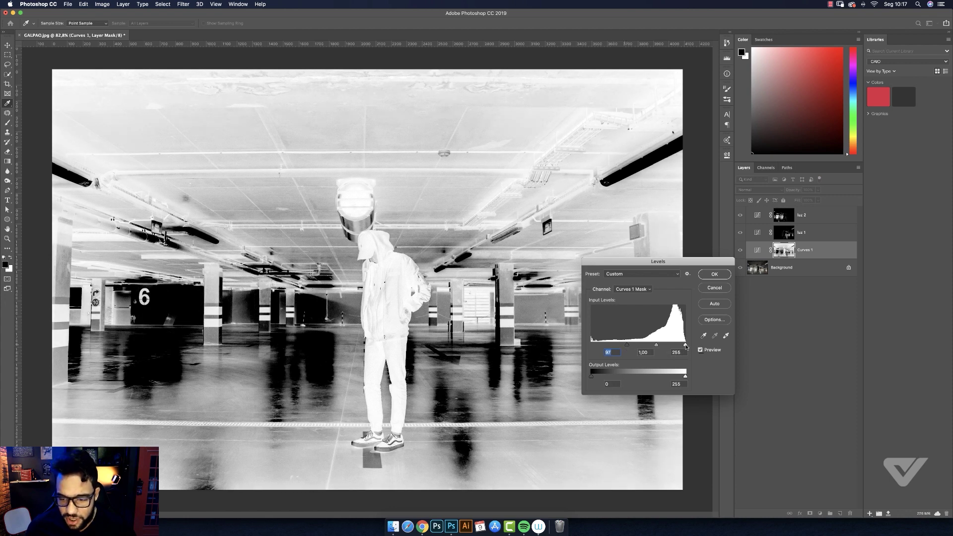
{"action": "left_click_drag", "start_coordinate": [686, 345], "coordinate": [629, 348]}
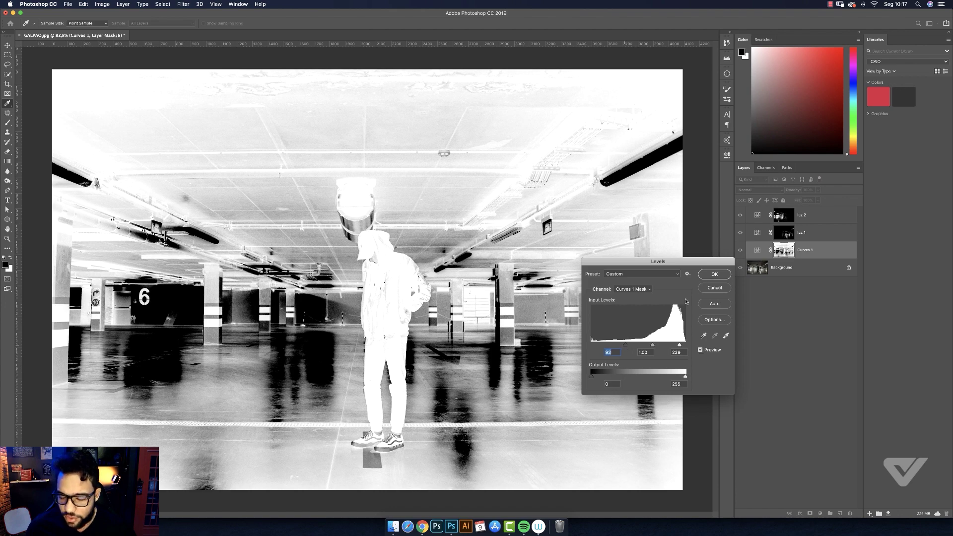
{"action": "left_click", "coordinate": [715, 273]}
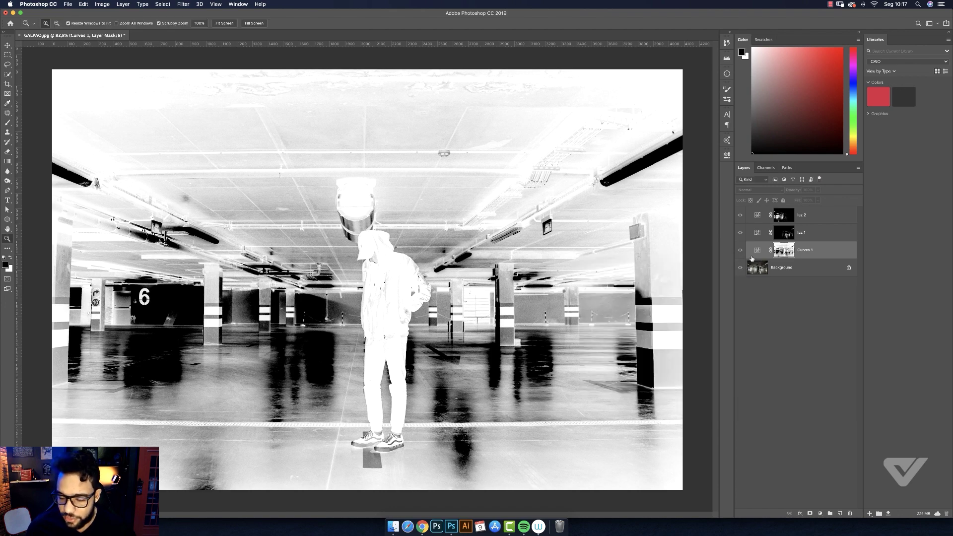
{"action": "left_click", "coordinate": [758, 250]}
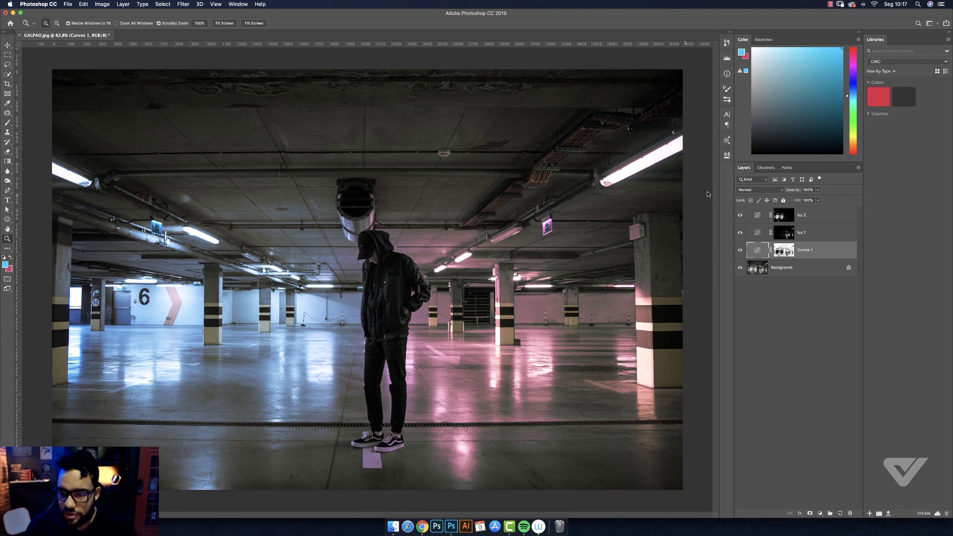
{"action": "left_click", "coordinate": [727, 155]}
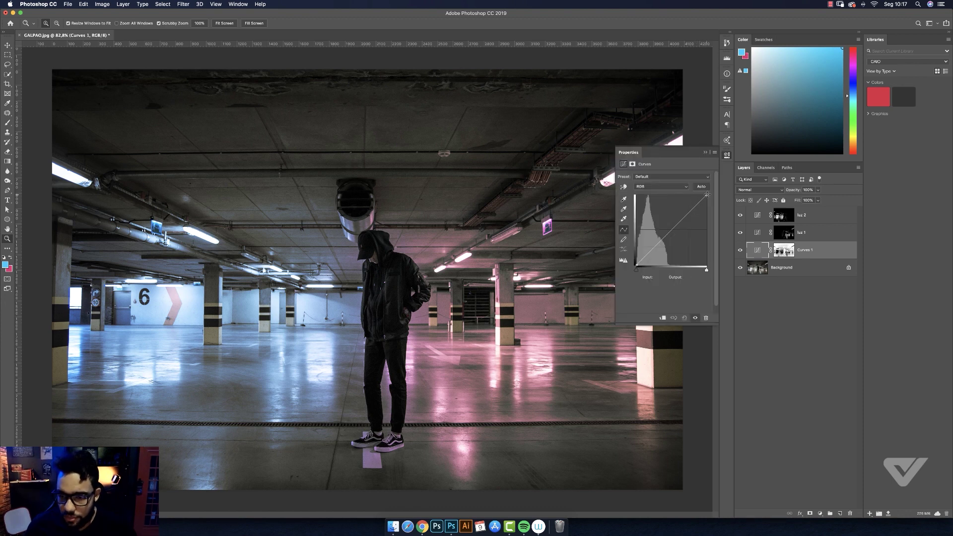
Lower the top point of the RGB curve and the Red curve in Curves 1.
{"action": "left_click_drag", "start_coordinate": [706, 195], "coordinate": [706, 217]}
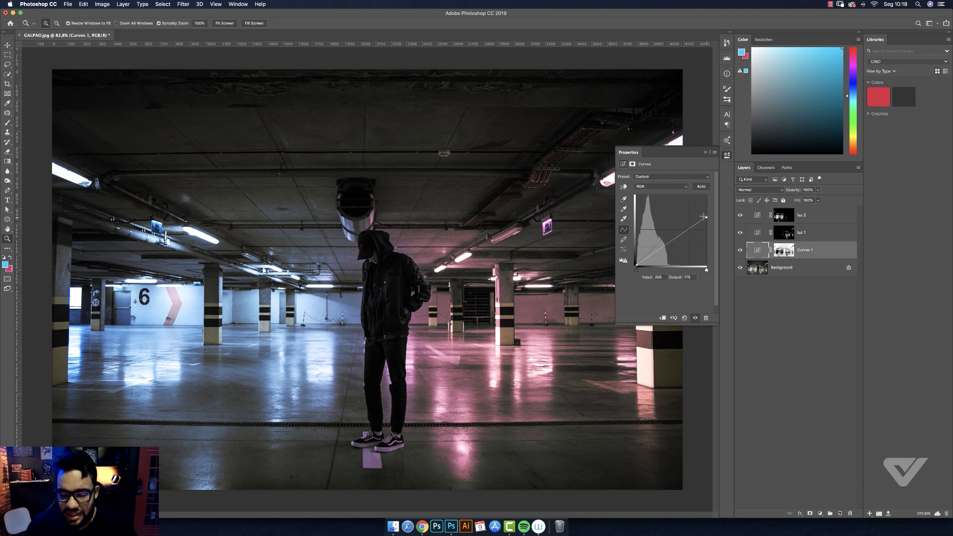
{"action": "left_click_drag", "start_coordinate": [705, 217], "coordinate": [707, 219]}
{"action": "left_click", "coordinate": [649, 187]}
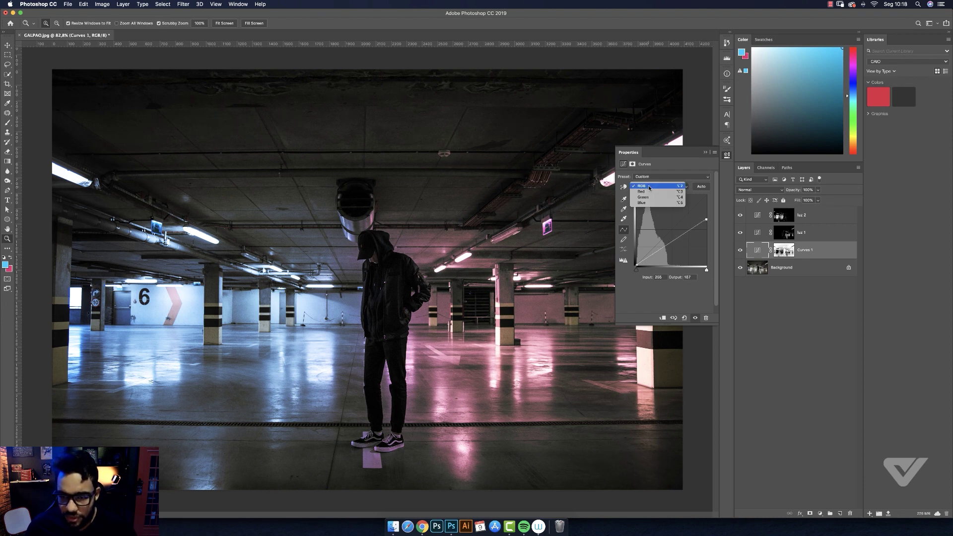
{"action": "left_click", "coordinate": [646, 192]}
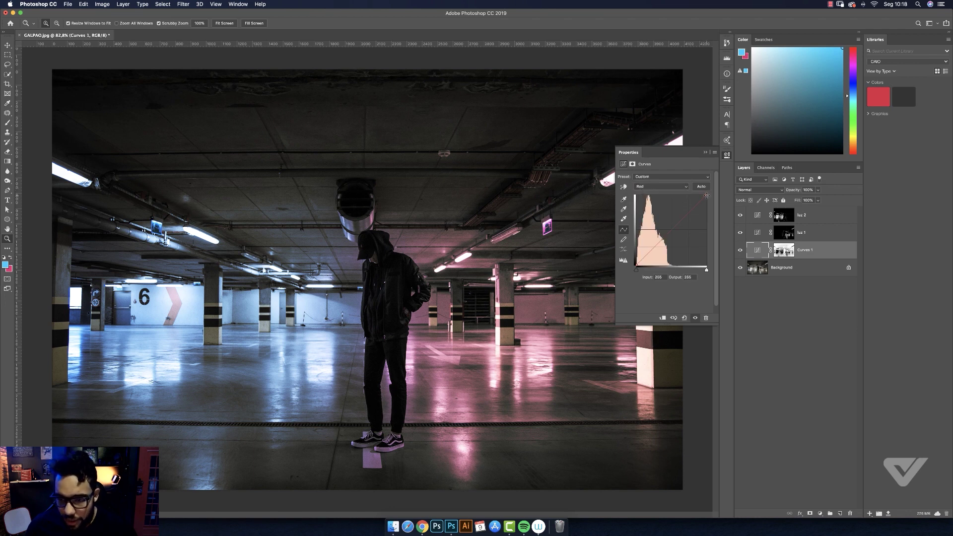
{"action": "left_click_drag", "start_coordinate": [706, 195], "coordinate": [707, 203]}
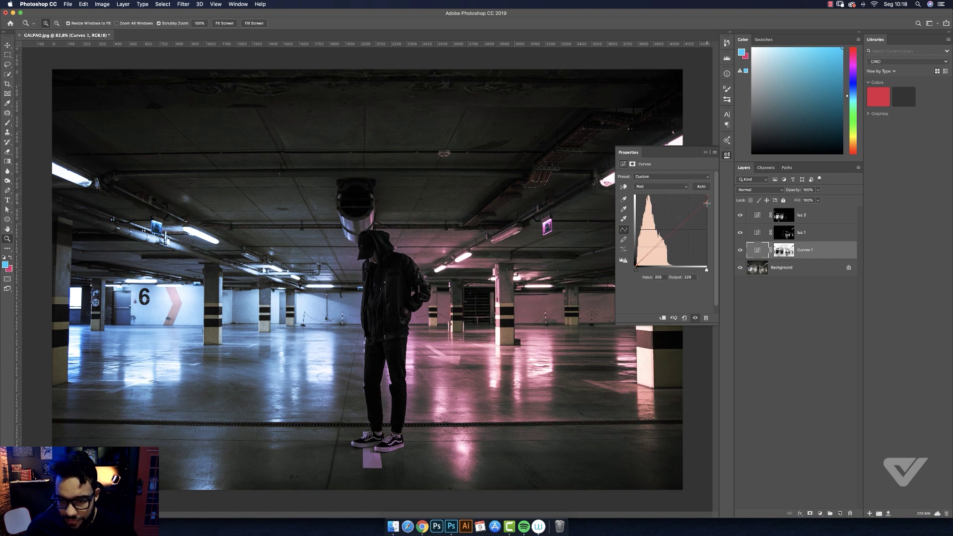
{"action": "left_click_drag", "start_coordinate": [708, 212], "coordinate": [709, 214]}
Raise the Blue curve's black point to lift blue in the shadows.
{"action": "left_click", "coordinate": [648, 188]}
{"action": "key", "text": "Escape"}
{"action": "key", "text": "alt+5"}
{"action": "left_click_drag", "start_coordinate": [637, 266], "coordinate": [637, 261]}
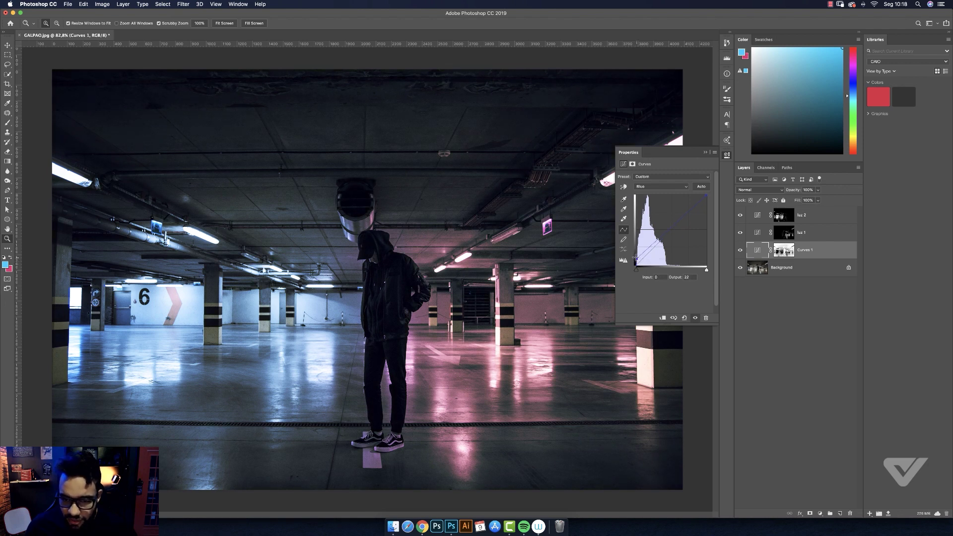
{"action": "left_click_drag", "start_coordinate": [636, 259], "coordinate": [637, 258]}
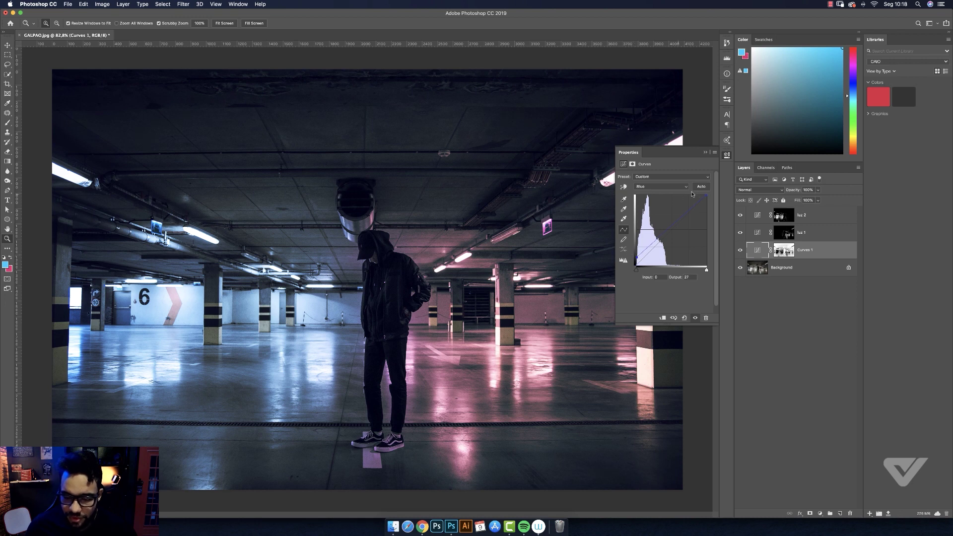
{"action": "left_click", "coordinate": [706, 154]}
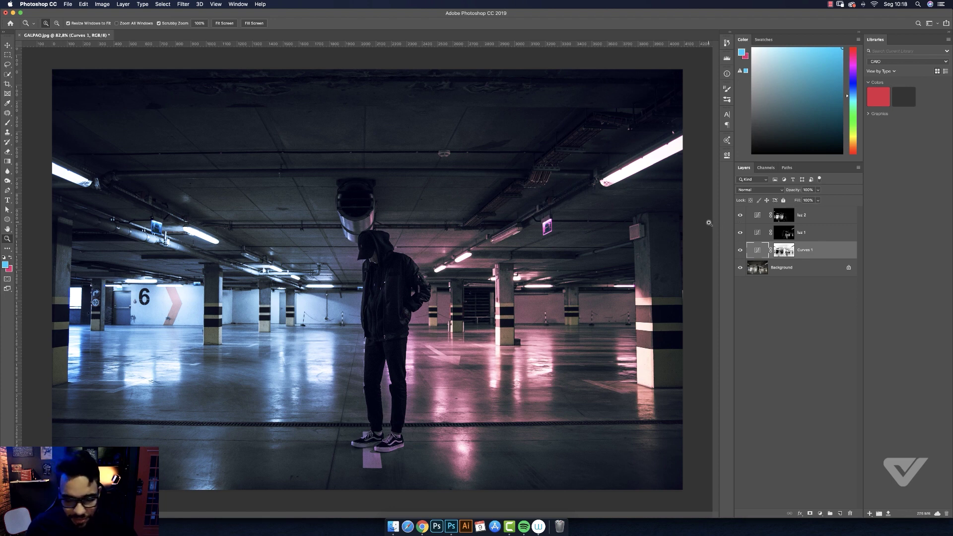
Activate the luz 2 mask and zoom in on the hooded figure to begin selecting him.
{"action": "left_click", "coordinate": [817, 215]}
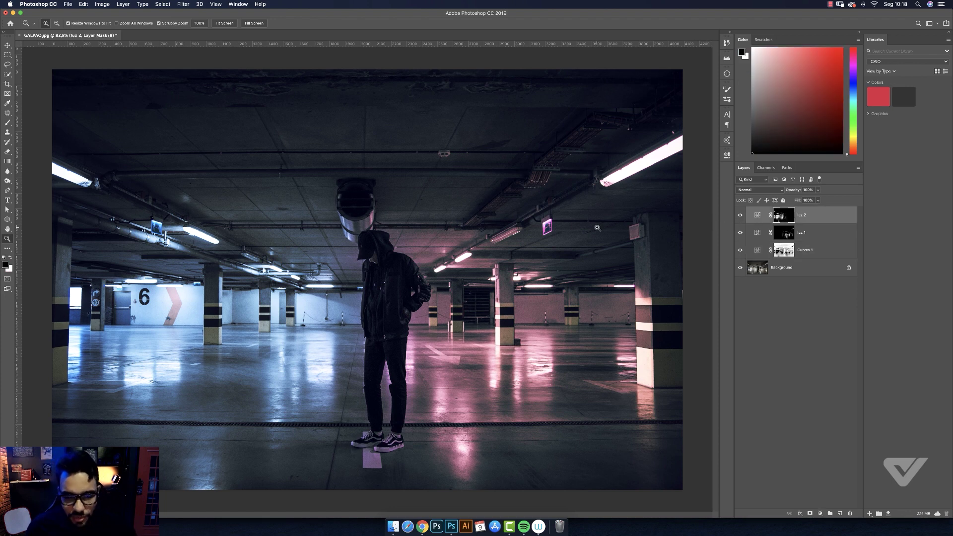
{"action": "left_click_drag", "start_coordinate": [375, 264], "coordinate": [398, 243]}
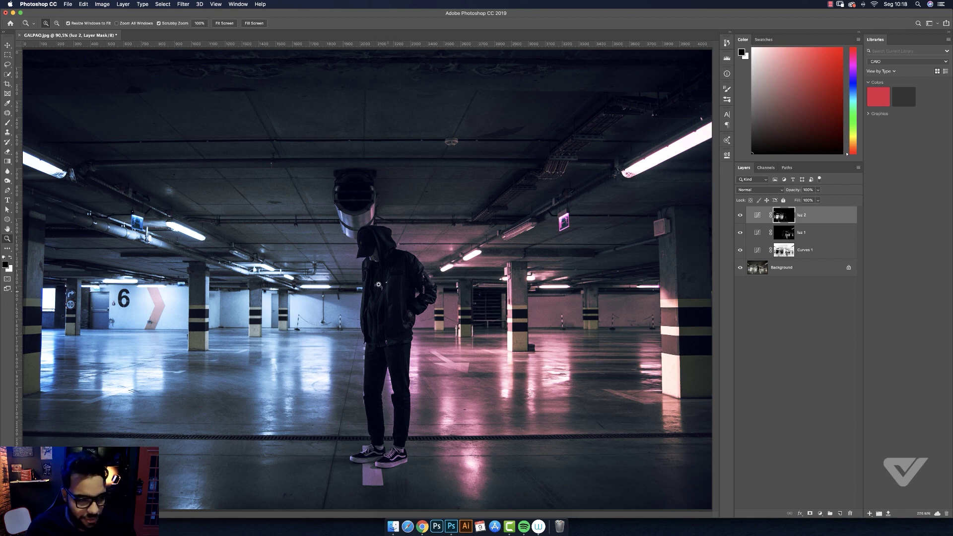
{"action": "key", "text": "w"}
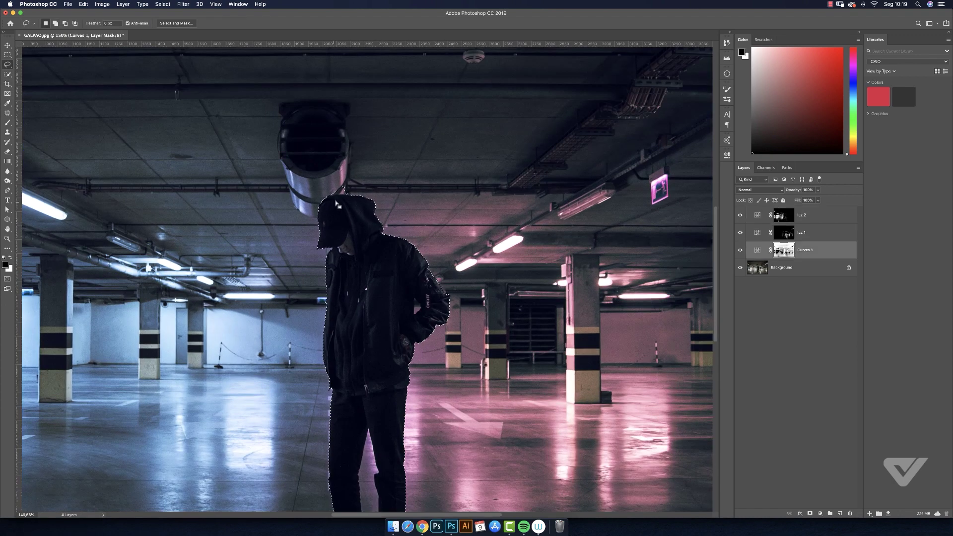
{"action": "scroll", "coordinate": [337, 203], "scroll_direction": "down", "scroll_amount": 2}
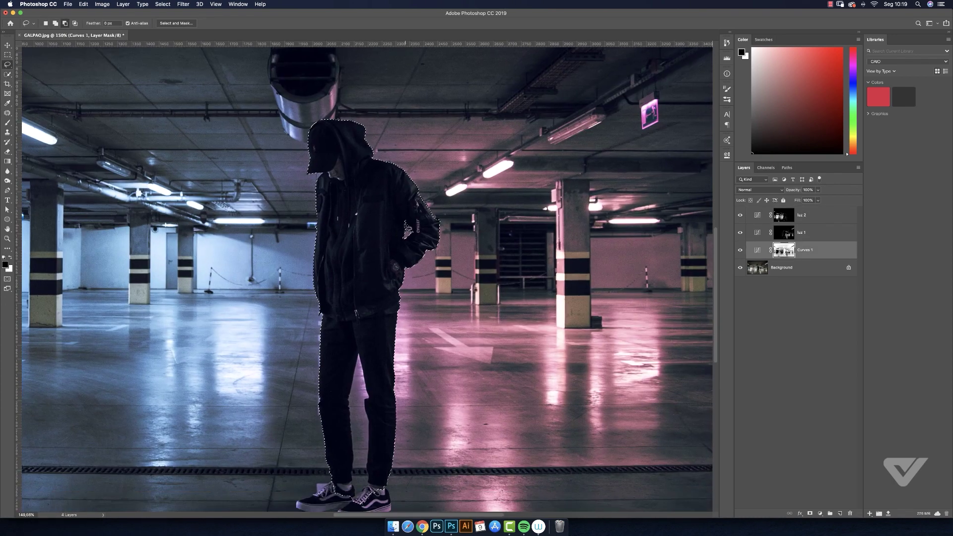
{"action": "scroll", "coordinate": [378, 293], "scroll_direction": "down", "scroll_amount": 4}
Zoom onto the figure's upper body, restore his selection, and set colours to light blue and pink.
{"action": "key", "text": "z"}
{"action": "mouse_move", "coordinate": [380, 294]}
{"action": "left_mouse_down"}
{"action": "mouse_move", "coordinate": [351, 252]}
{"action": "mouse_move", "coordinate": [362, 282]}
{"action": "left_mouse_up"}
{"action": "key", "text": "ctrl+d"}
{"action": "key", "text": "ctrl+r"}
{"action": "key", "text": "ctrl+shift+d"}
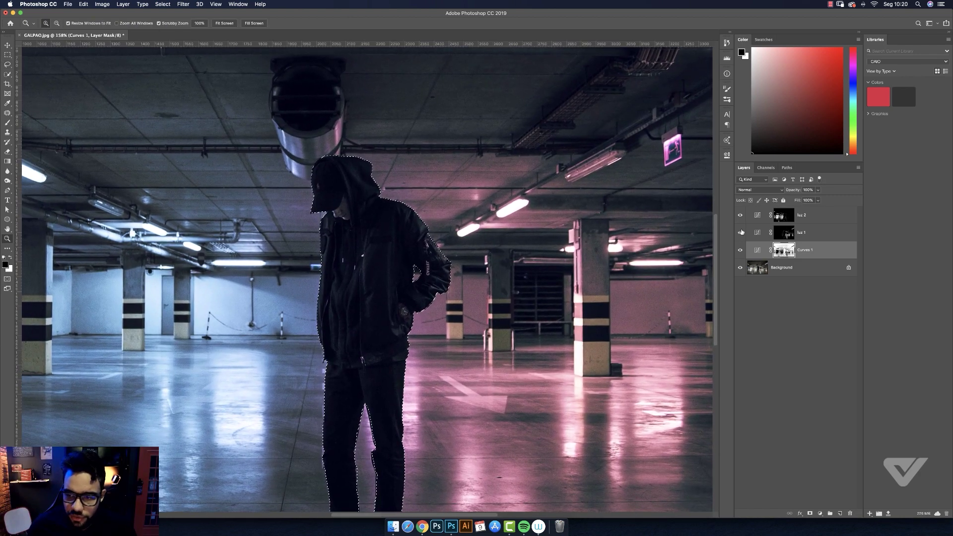
{"action": "left_click", "coordinate": [760, 216]}
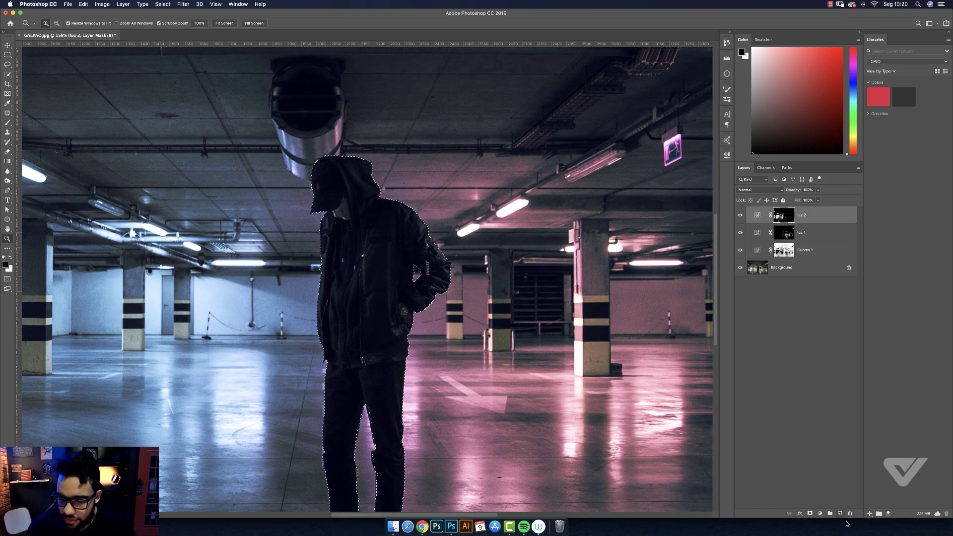
{"action": "left_click", "coordinate": [771, 250]}
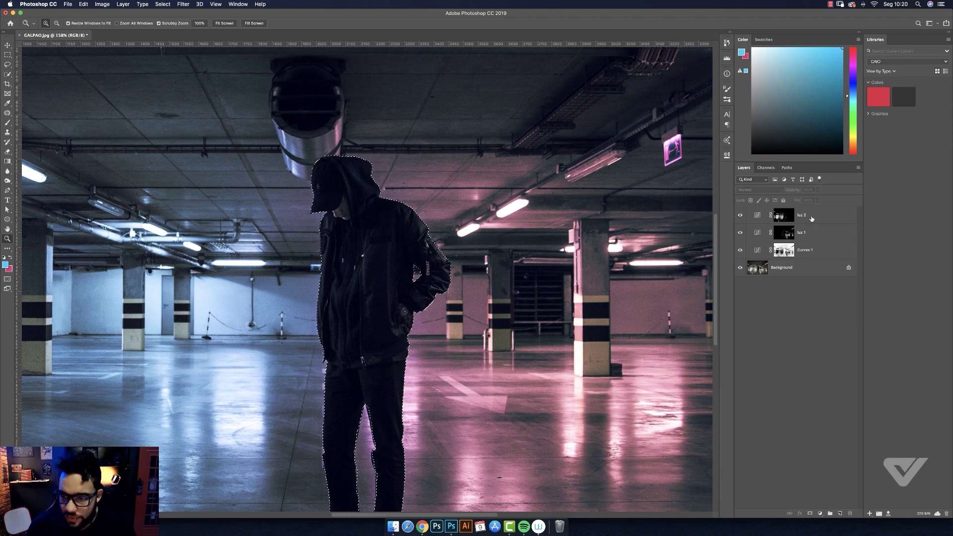
{"action": "left_click", "coordinate": [785, 215]}
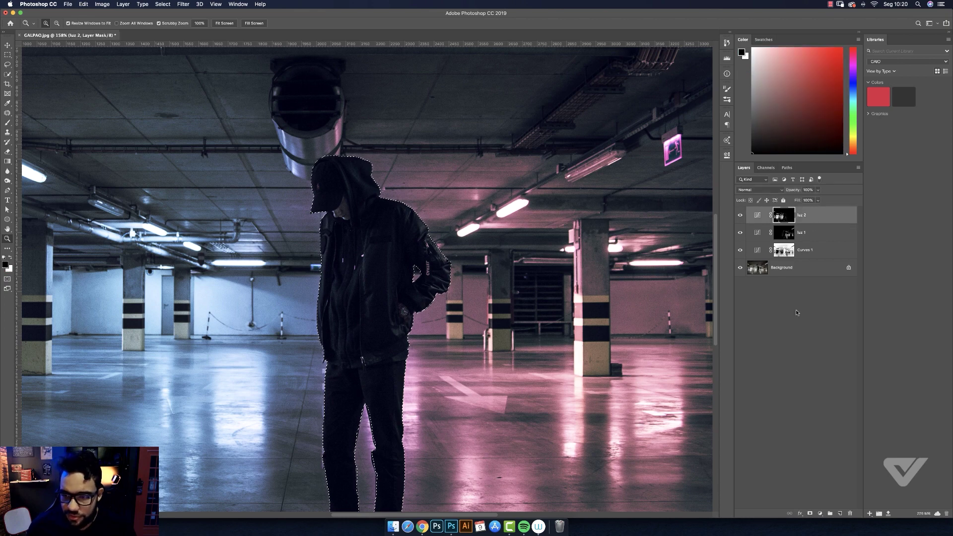
On a new Layer 1, brush a teal tint over the hood and left jacket edge.
{"action": "left_click", "coordinate": [841, 514]}
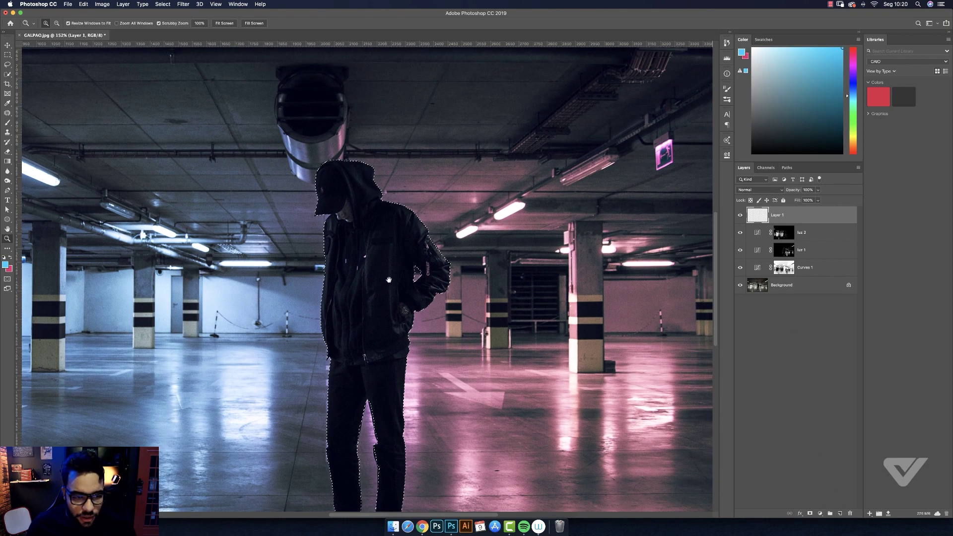
{"action": "scroll", "coordinate": [412, 268], "scroll_direction": "down", "scroll_amount": 2}
{"action": "key", "text": "b"}
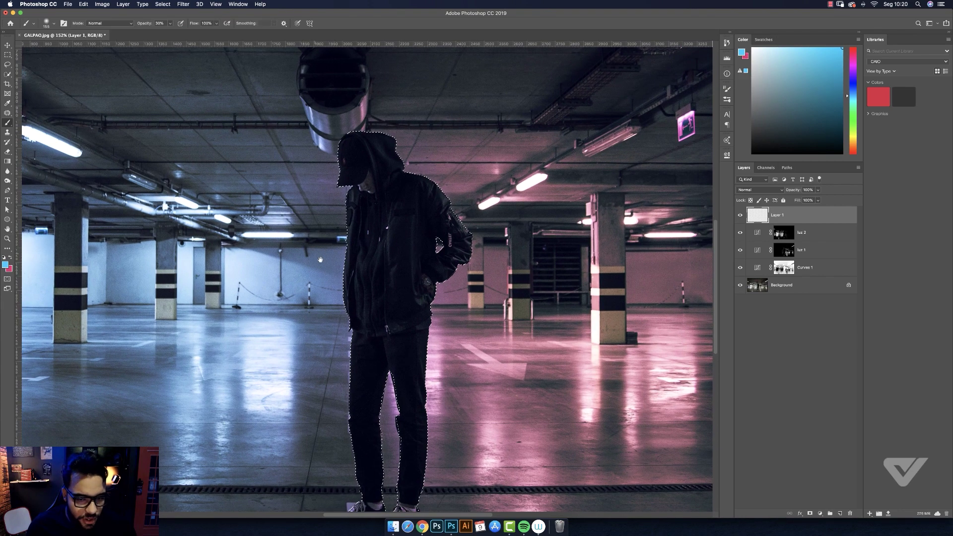
{"action": "scroll", "coordinate": [402, 263], "scroll_direction": "left", "scroll_amount": 5}
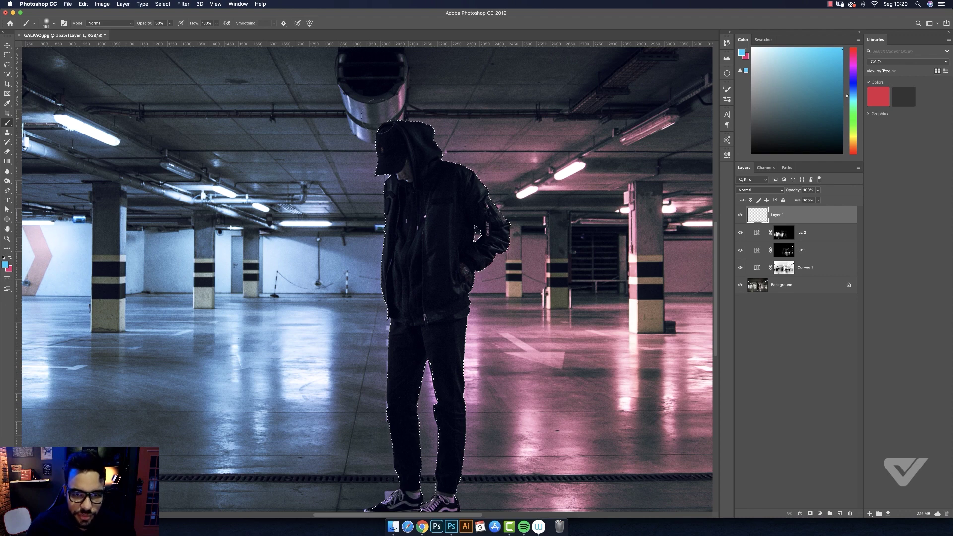
{"action": "left_click_drag", "start_coordinate": [385, 121], "coordinate": [379, 169]}
{"action": "mouse_move", "coordinate": [372, 207]}
{"action": "left_mouse_down"}
{"action": "mouse_move", "coordinate": [366, 269]}
{"action": "mouse_move", "coordinate": [376, 328]}
{"action": "left_mouse_up"}
Make the brush much smaller and lower its opacity to 20%.
{"action": "left_click_drag", "start_coordinate": [382, 268], "coordinate": [347, 278]}
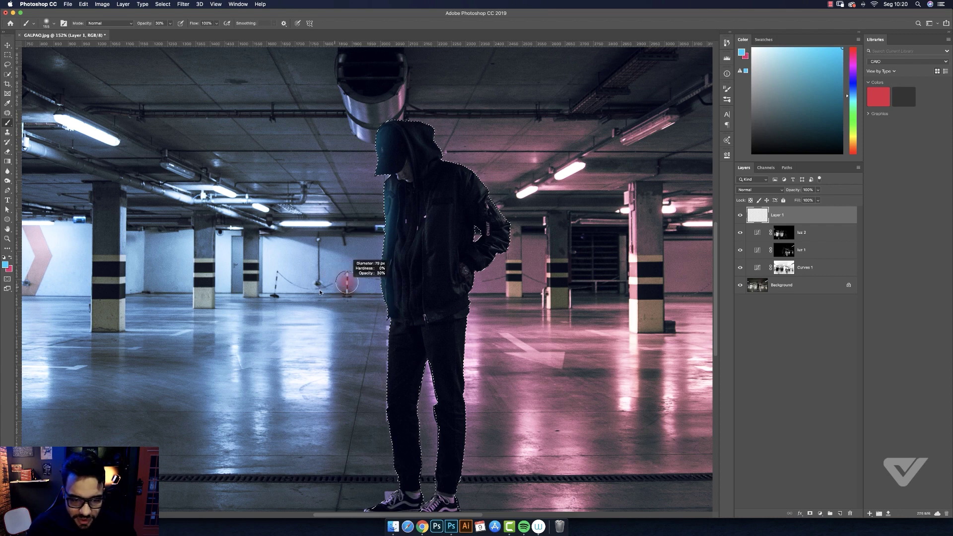
{"action": "key", "text": "2"}
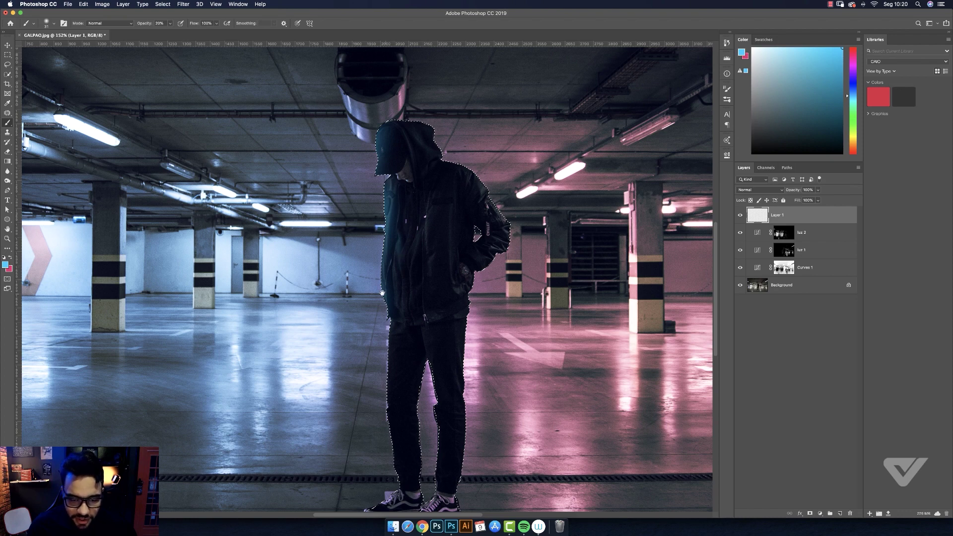
{"action": "left_click_drag", "start_coordinate": [382, 293], "coordinate": [387, 227]}
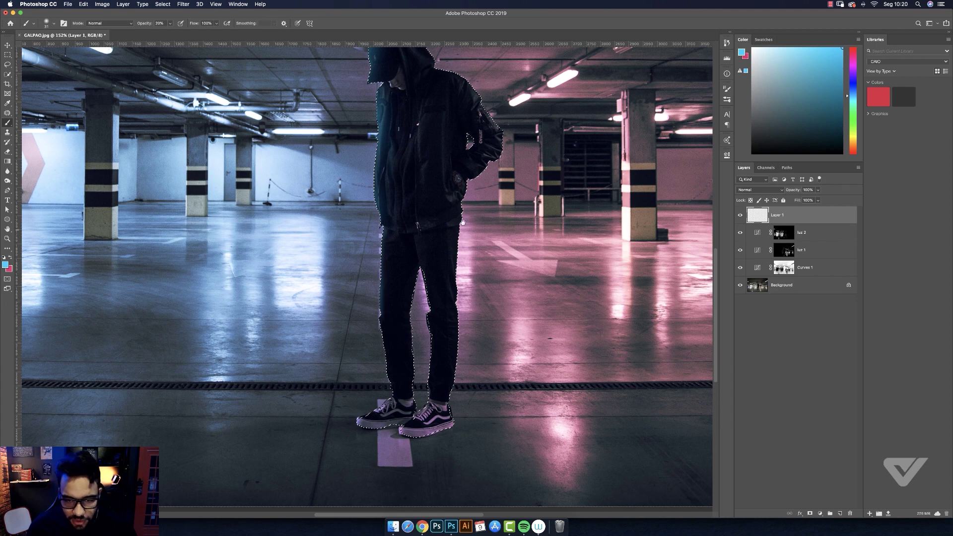
{"action": "left_click_drag", "start_coordinate": [464, 227], "coordinate": [422, 301]}
{"action": "key", "text": "x"}
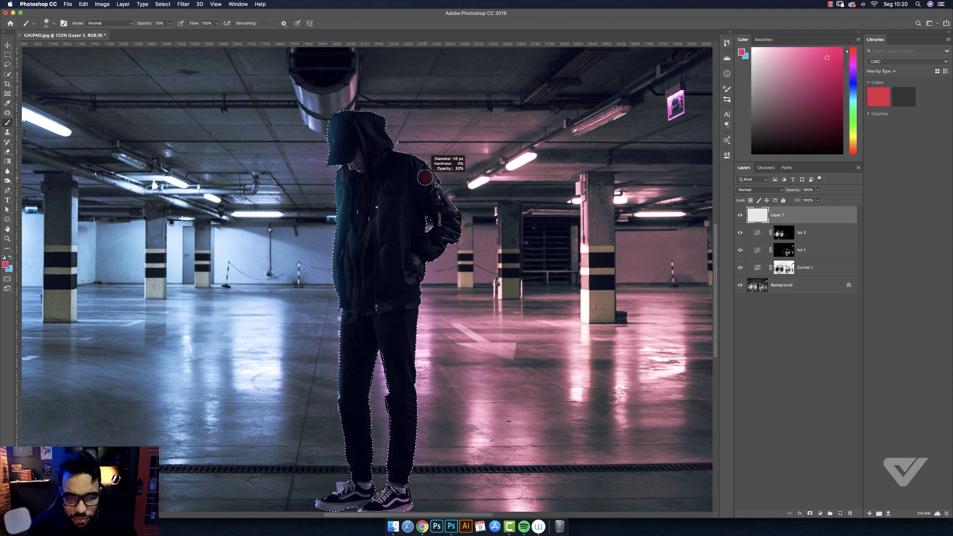
Paint pink along the right shoulder and arm, then shrink the brush and drop opacity to 10%.
{"action": "left_click_drag", "start_coordinate": [423, 159], "coordinate": [442, 253]}
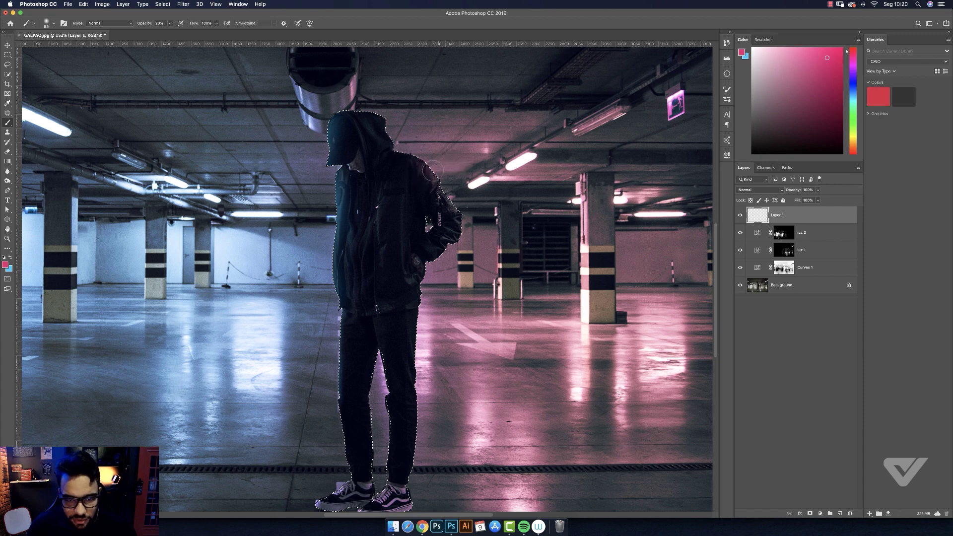
{"action": "left_click_drag", "start_coordinate": [469, 233], "coordinate": [447, 234]}
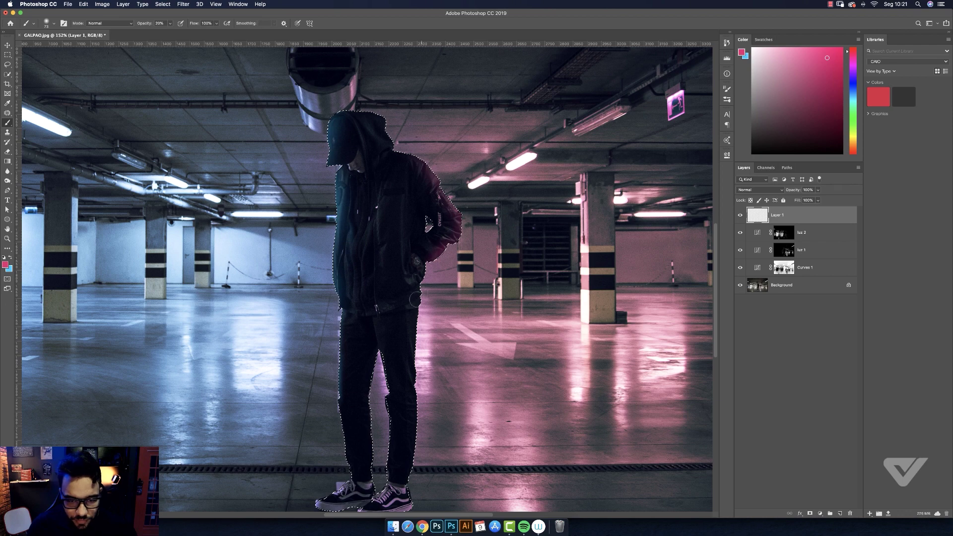
{"action": "left_click_drag", "start_coordinate": [434, 263], "coordinate": [409, 271]}
{"action": "key", "text": "1"}
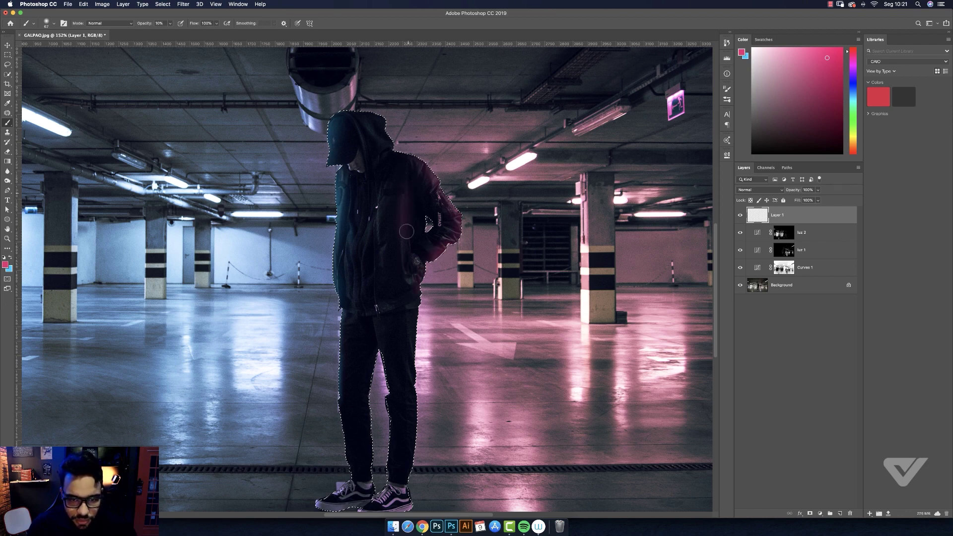
{"action": "left_click_drag", "start_coordinate": [406, 271], "coordinate": [407, 239]}
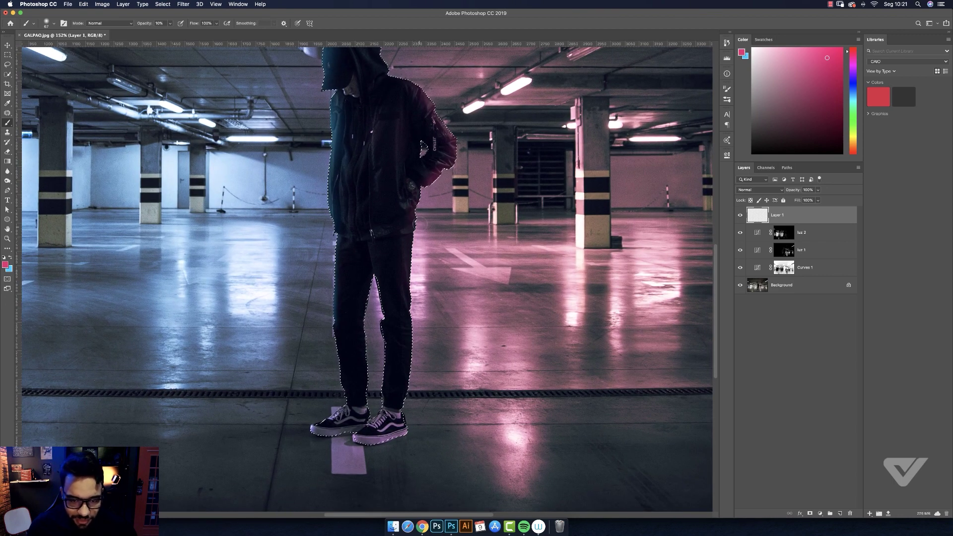
{"action": "left_click_drag", "start_coordinate": [408, 258], "coordinate": [421, 215]}
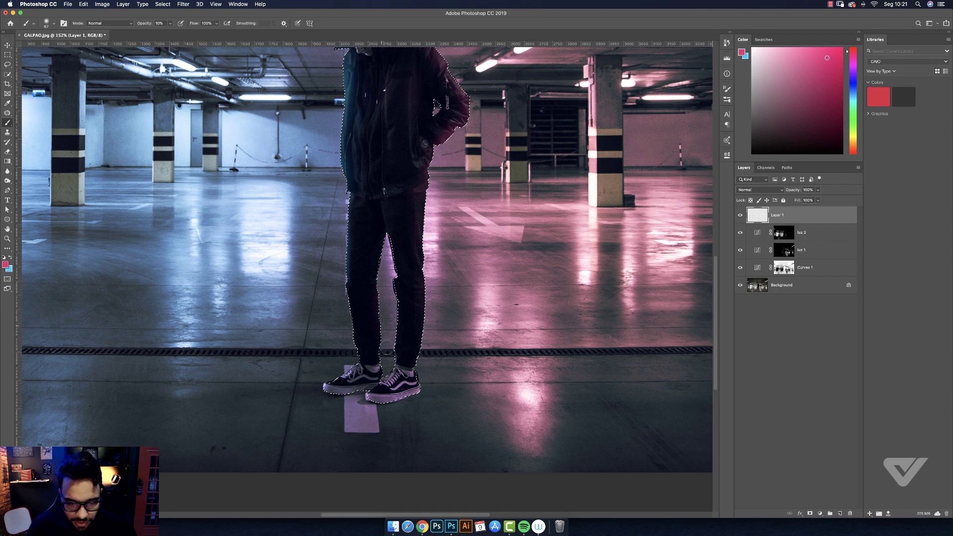
Fine-tune the brush size for the pink glow along the figure's right side.
{"action": "scroll", "coordinate": [414, 347], "scroll_direction": "down", "scroll_amount": 2}
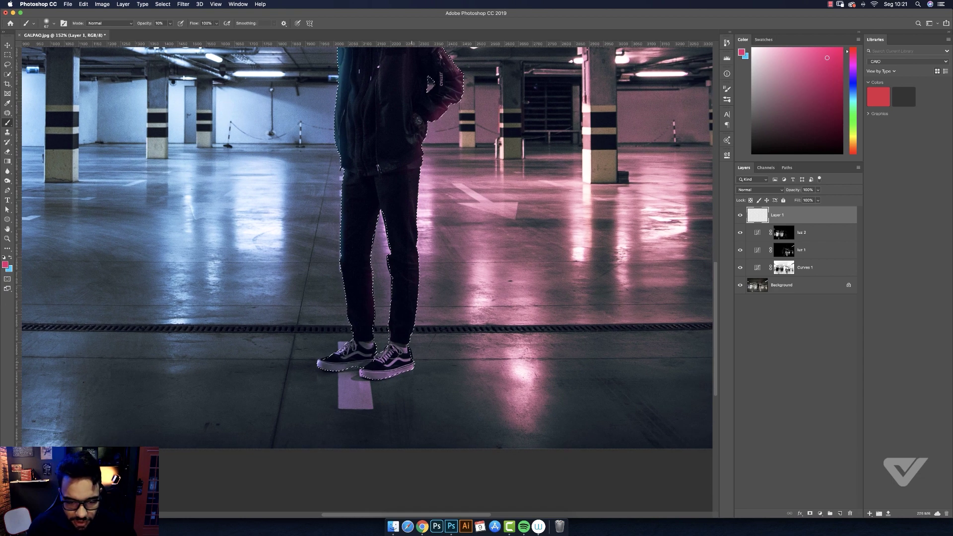
{"action": "scroll", "coordinate": [404, 222], "scroll_direction": "up", "scroll_amount": 5}
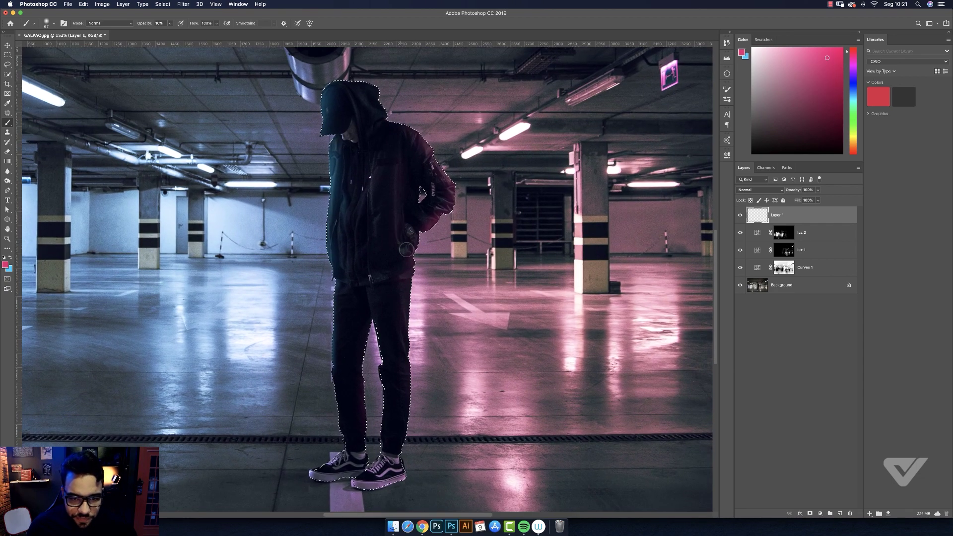
{"action": "key", "text": "bracketleft"}
{"action": "key", "text": "bracketleft"}
{"action": "scroll", "coordinate": [435, 241], "scroll_direction": "up", "scroll_amount": 2}
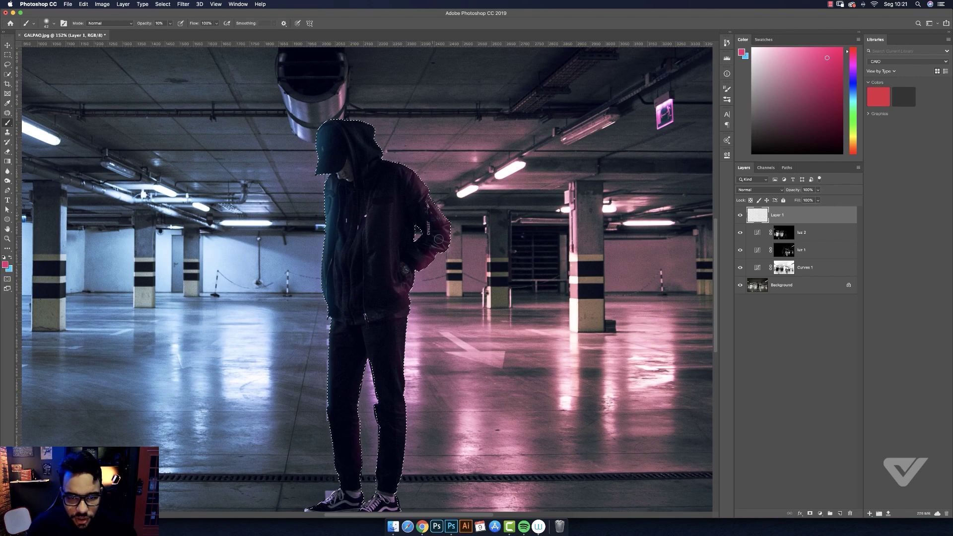
{"action": "key", "text": "bracketright"}
{"action": "key", "text": "bracketright"}
{"action": "key", "text": "bracketright"}
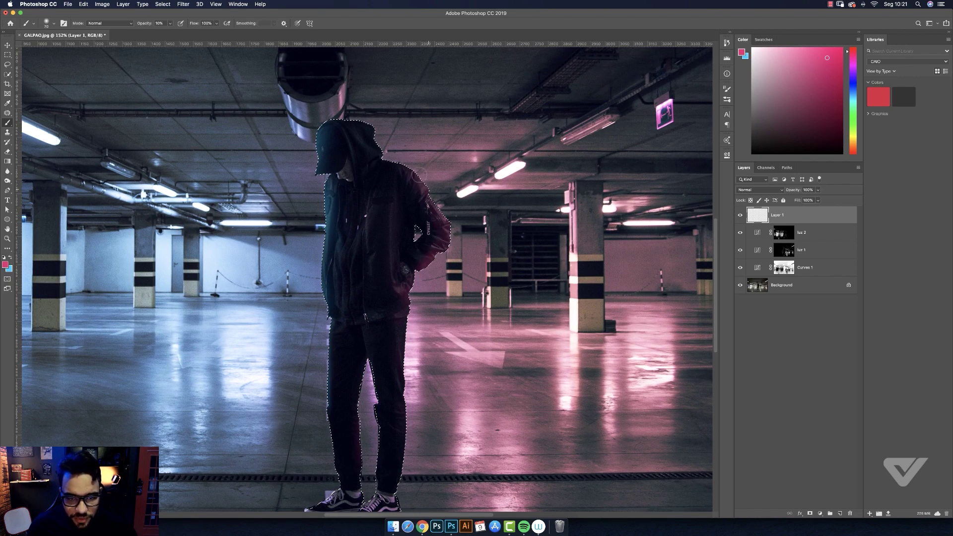
{"action": "left_click", "coordinate": [750, 190]}
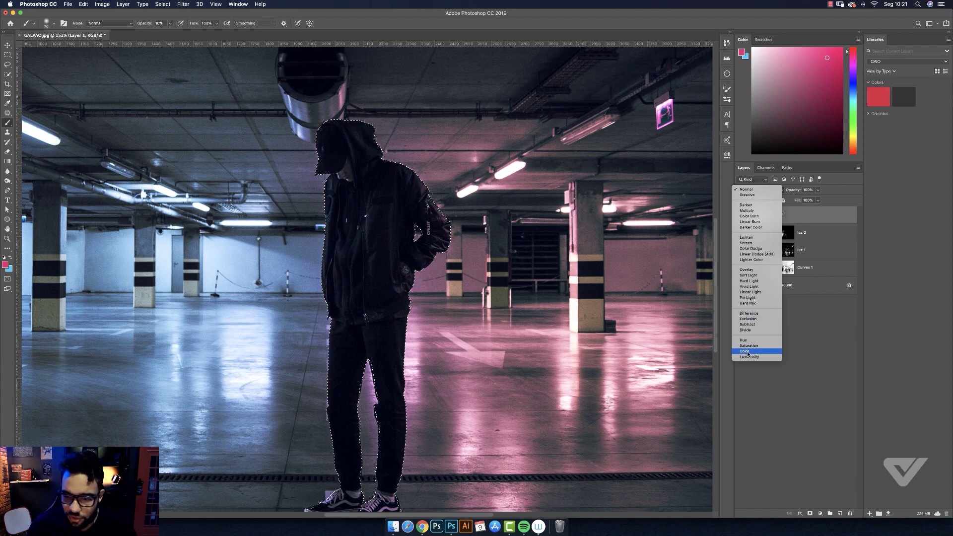
Set Layer 1 to Color blend mode, deselect the figure, and duplicate the layer.
{"action": "left_click", "coordinate": [749, 353]}
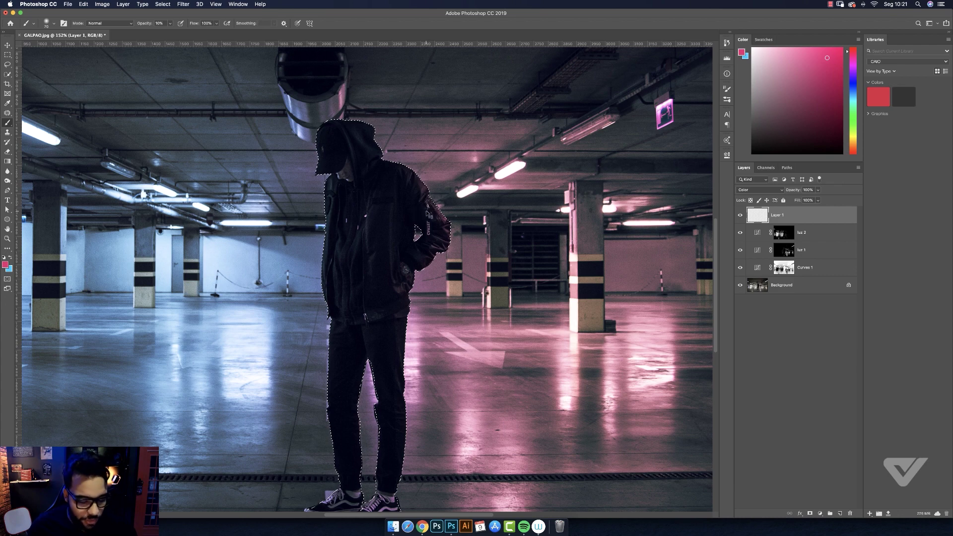
{"action": "key", "text": "super+d"}
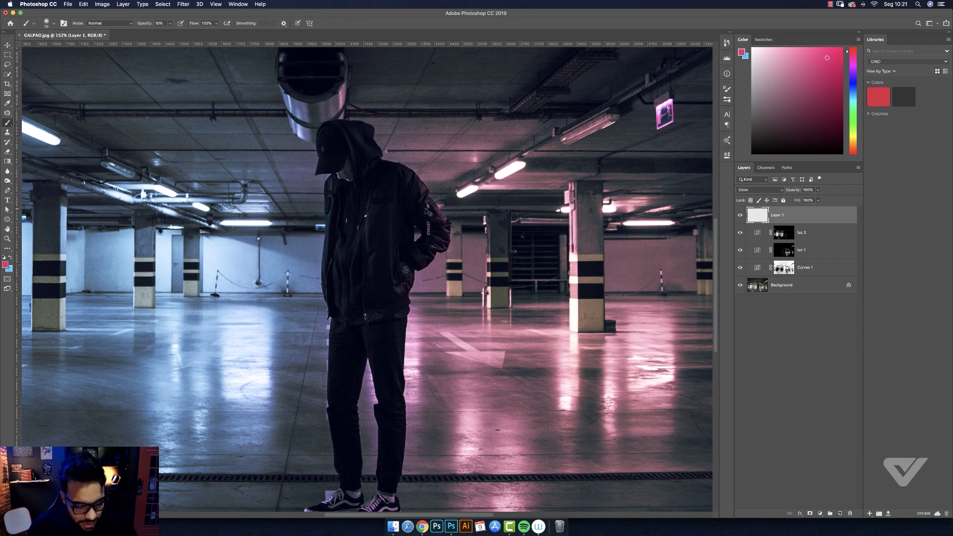
{"action": "key", "text": "super+j"}
{"action": "key", "text": "z"}
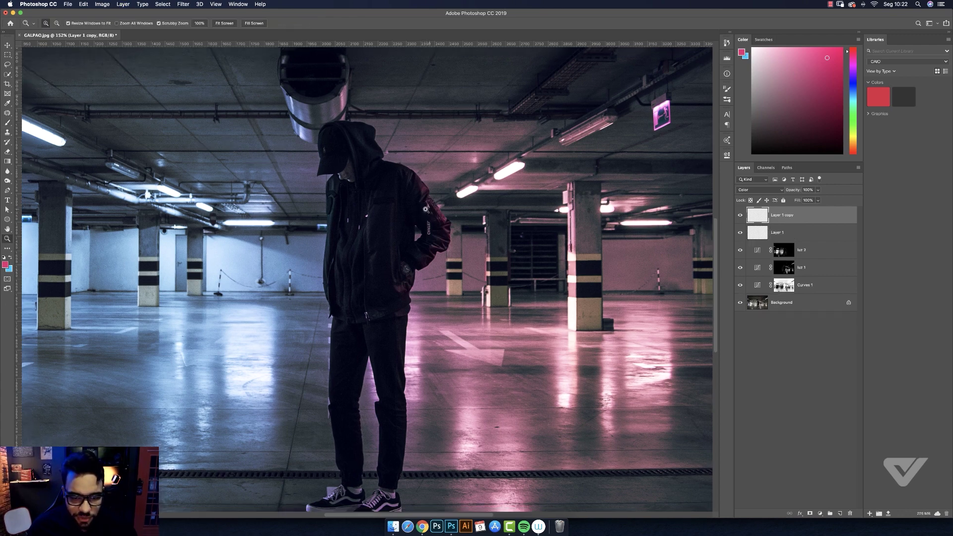
Duplicate the Color layer once more so three copies strengthen the rim light.
{"action": "scroll", "coordinate": [426, 208], "scroll_direction": "down", "scroll_amount": 3}
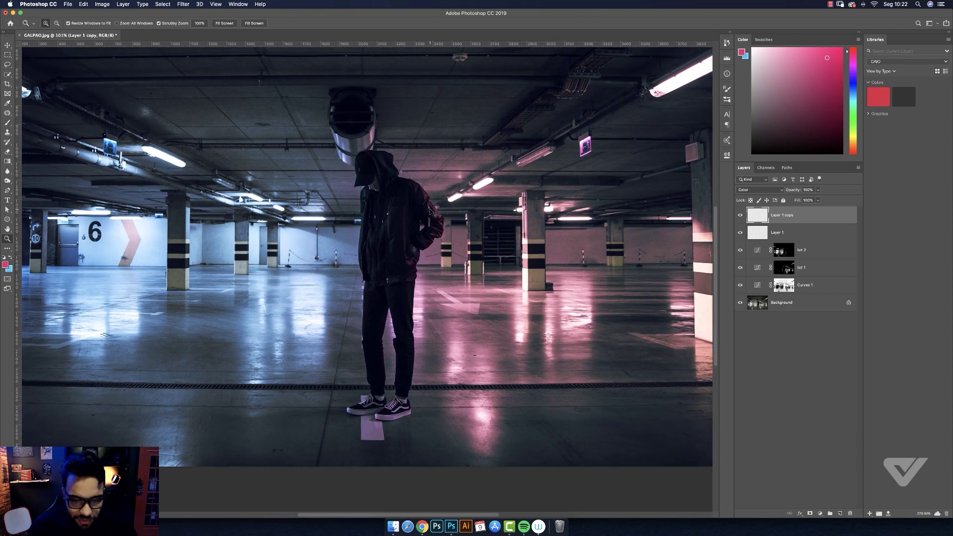
{"action": "key", "text": "super+j"}
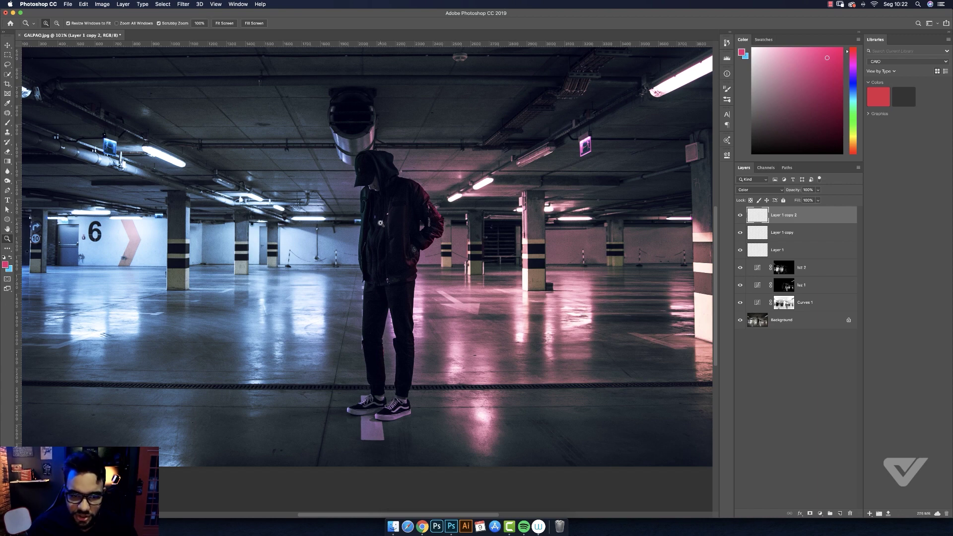
{"action": "scroll", "coordinate": [381, 224], "scroll_direction": "up", "scroll_amount": 2}
{"action": "scroll", "coordinate": [379, 222], "scroll_direction": "down", "scroll_amount": 3}
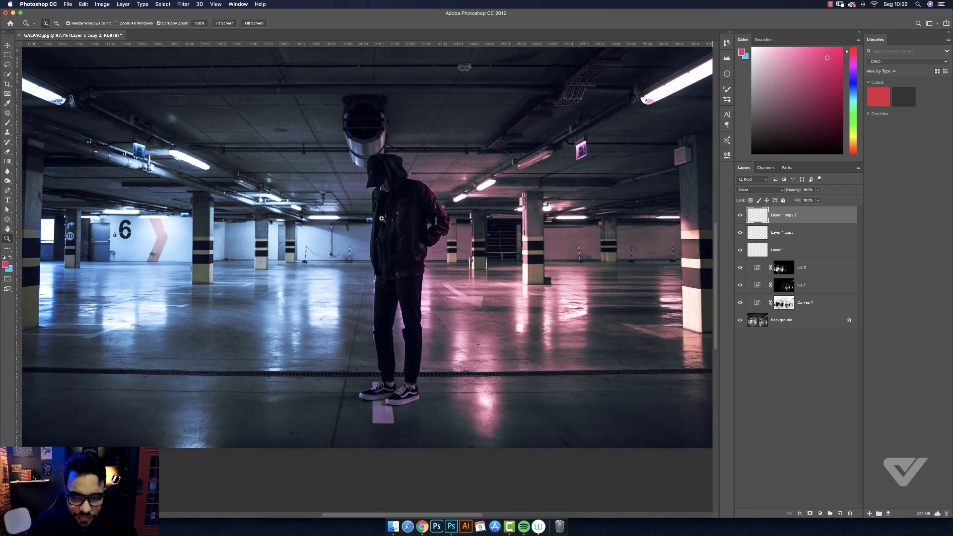
{"action": "scroll", "coordinate": [380, 220], "scroll_direction": "down", "scroll_amount": 1}
{"action": "mouse_move", "coordinate": [739, 217]}
{"action": "left_mouse_down"}
{"action": "mouse_move", "coordinate": [737, 251]}
{"action": "mouse_move", "coordinate": [737, 222]}
{"action": "left_mouse_up"}
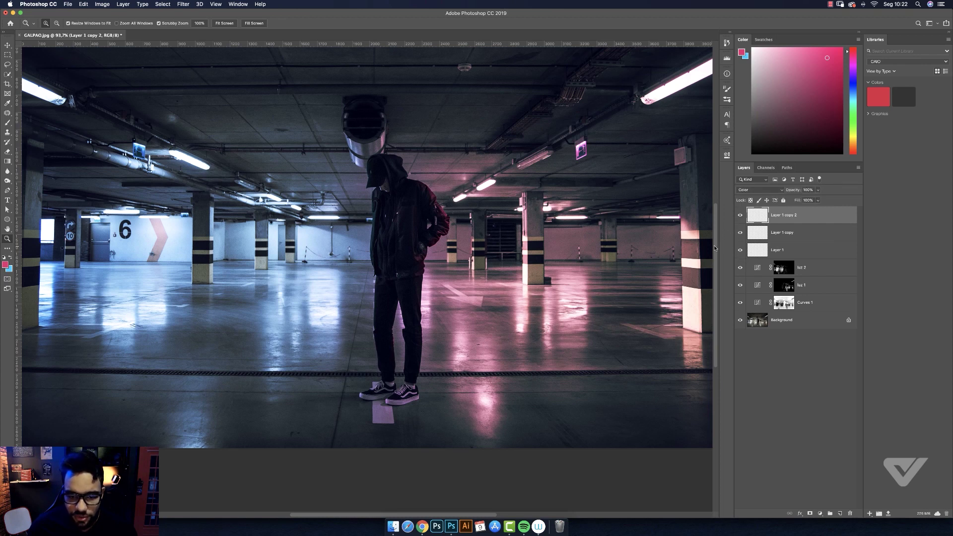
{"action": "key", "text": "alt"}
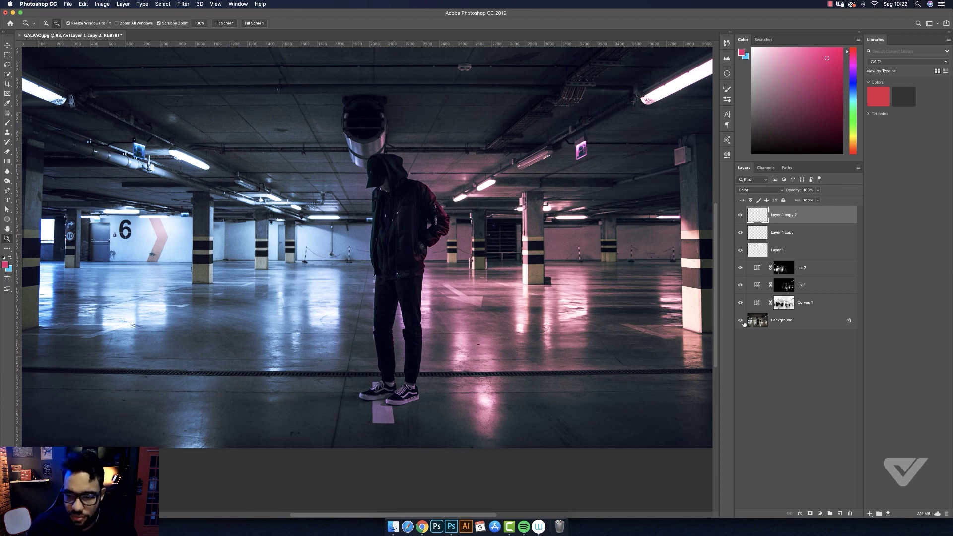
{"action": "left_click", "coordinate": [741, 321], "text": "alt"}
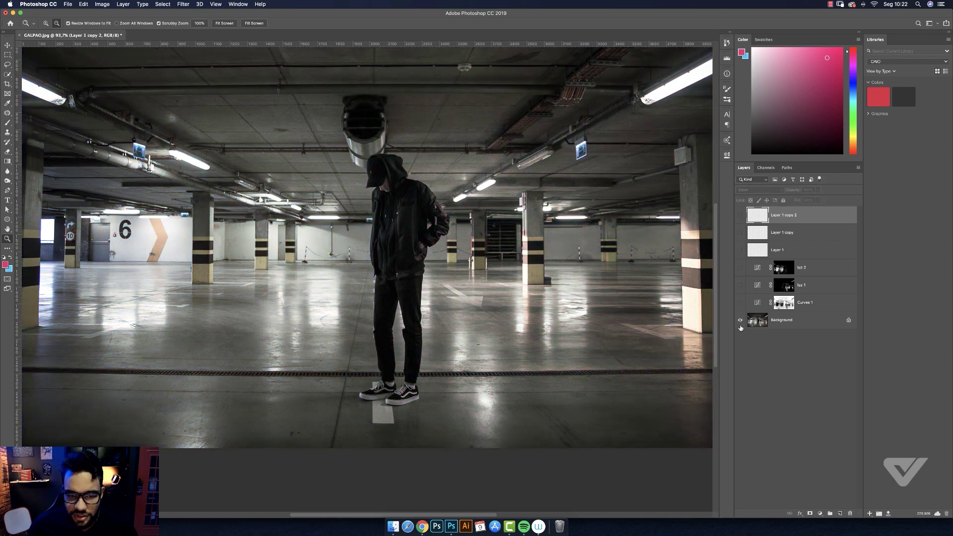
{"action": "left_click", "coordinate": [741, 321], "text": "alt"}
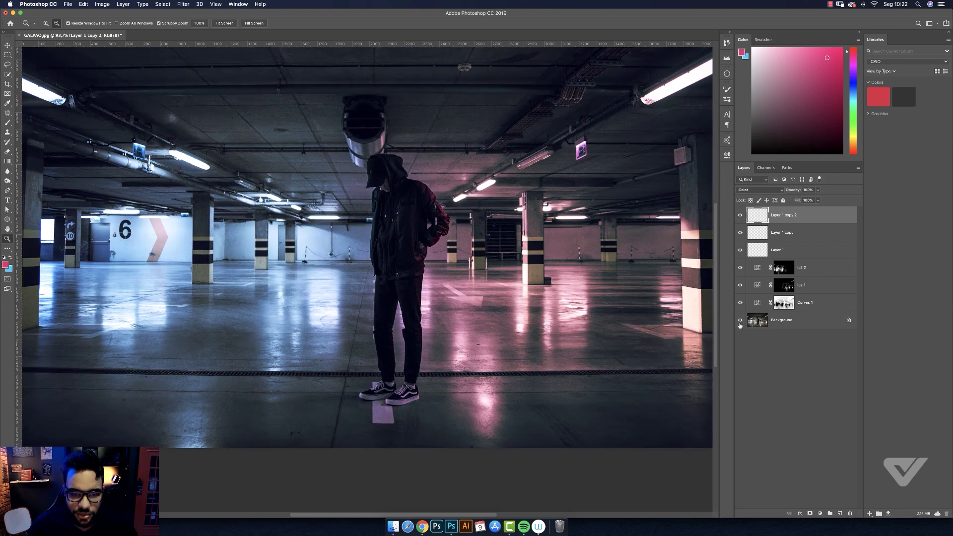
{"action": "left_click_drag", "start_coordinate": [387, 303], "coordinate": [402, 304]}
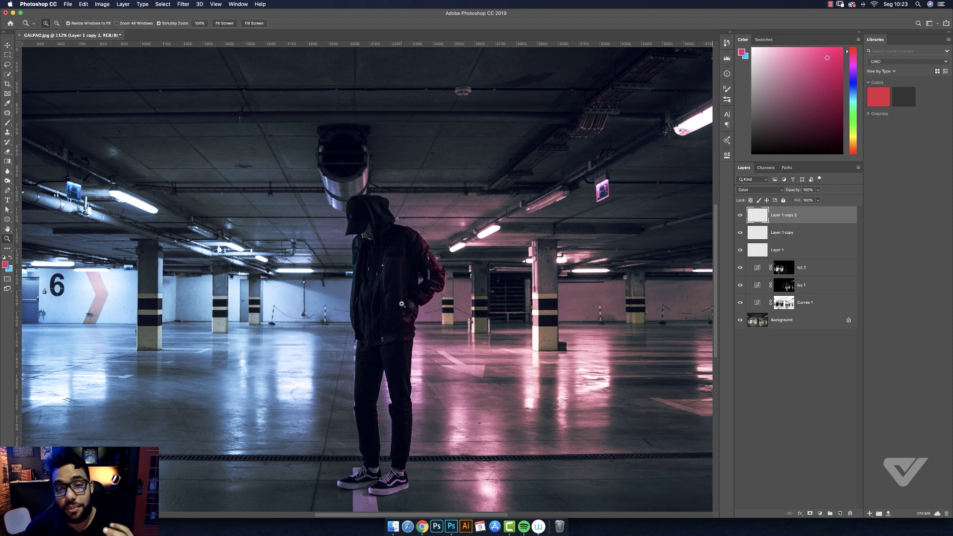